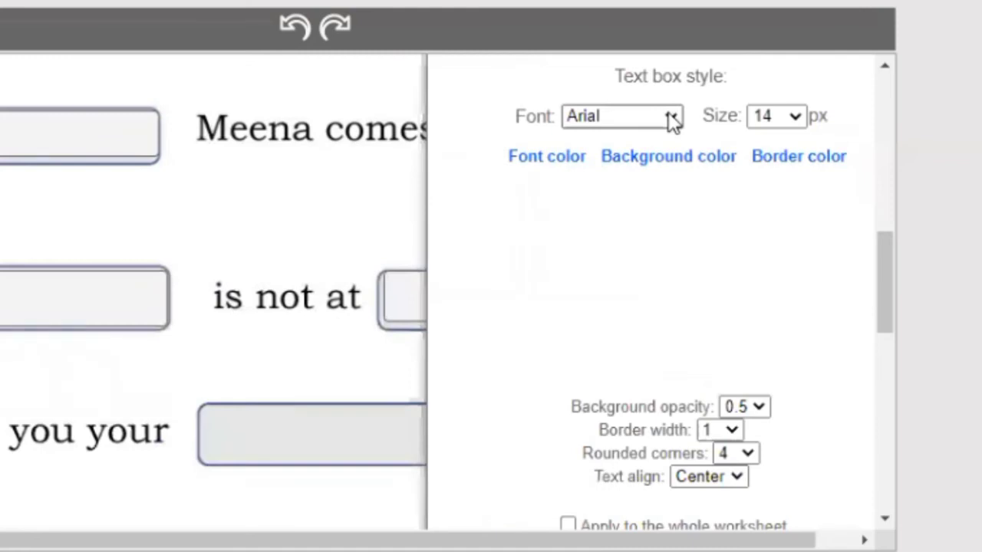
Set the text box font to Boogaloo at a size of 32 px.
click(672, 119)
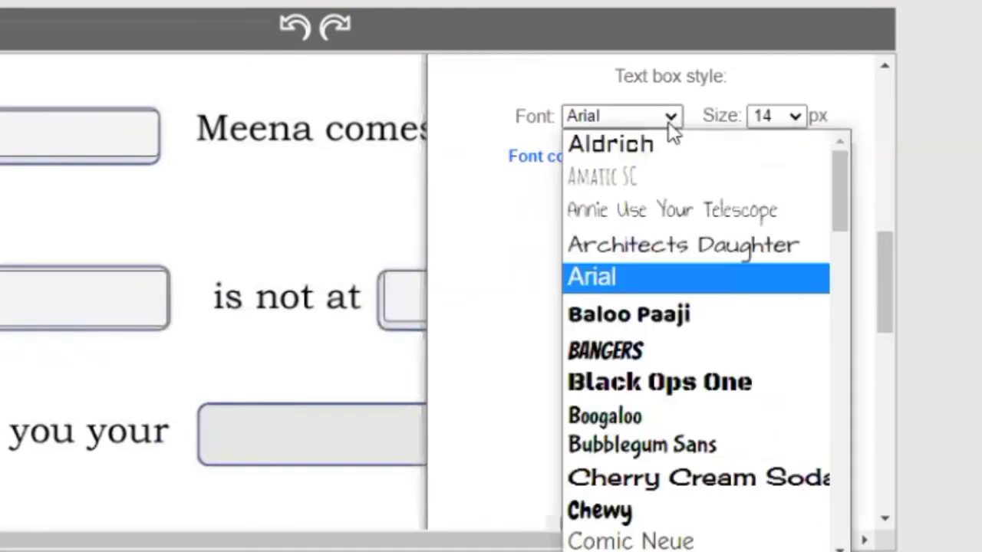
click(634, 416)
click(797, 117)
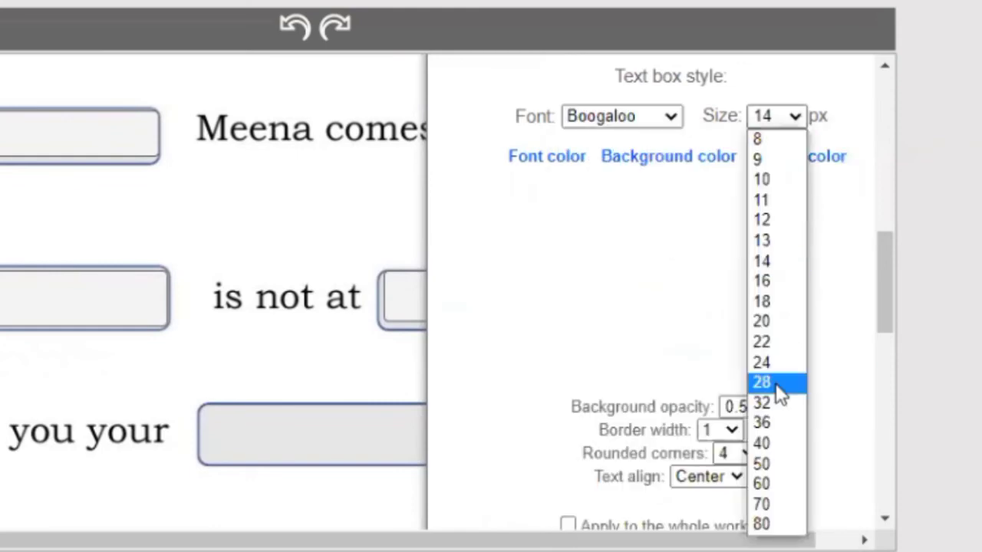
click(770, 382)
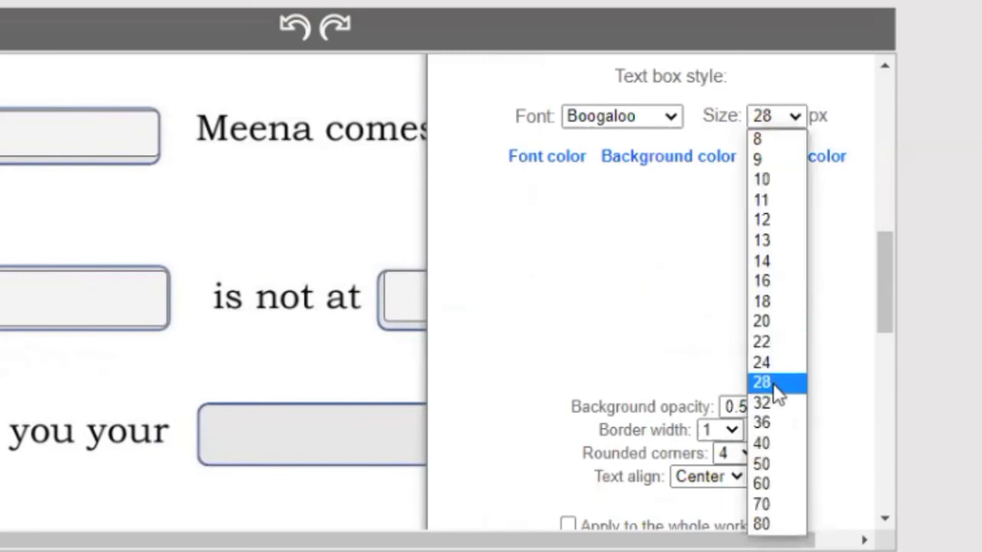
click(780, 402)
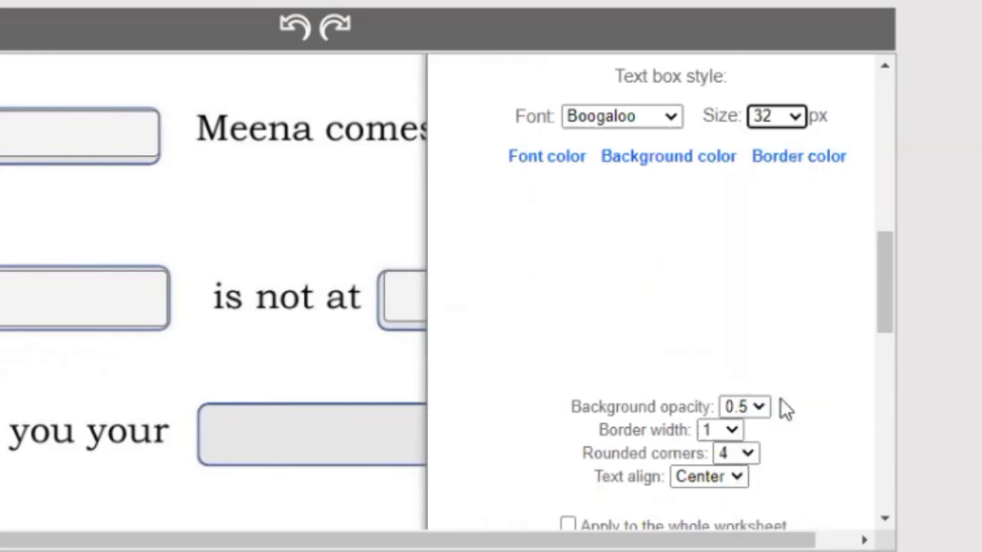
Set the text box font color to red, apply the style to the whole worksheet, and save the changes.
click(524, 163)
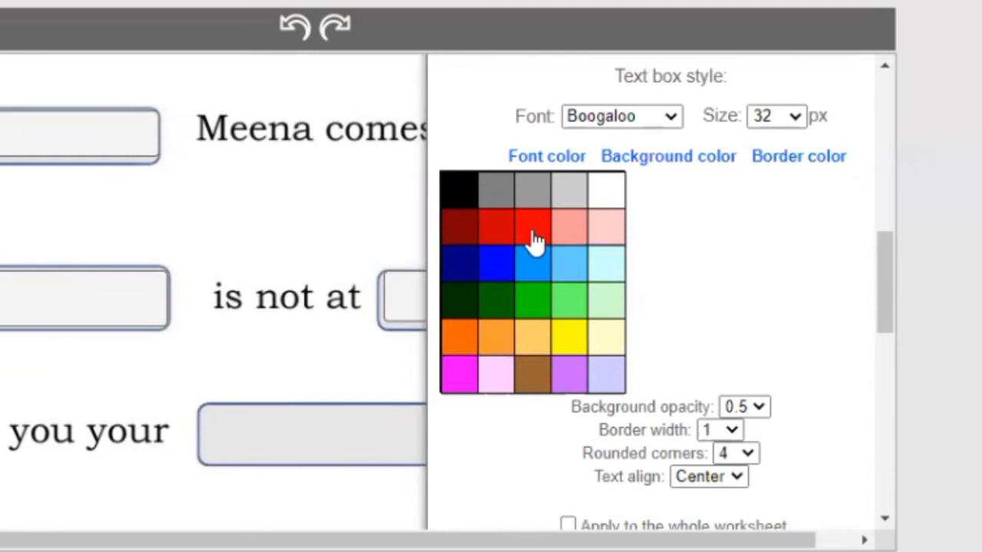
scroll(882, 306, down, 3)
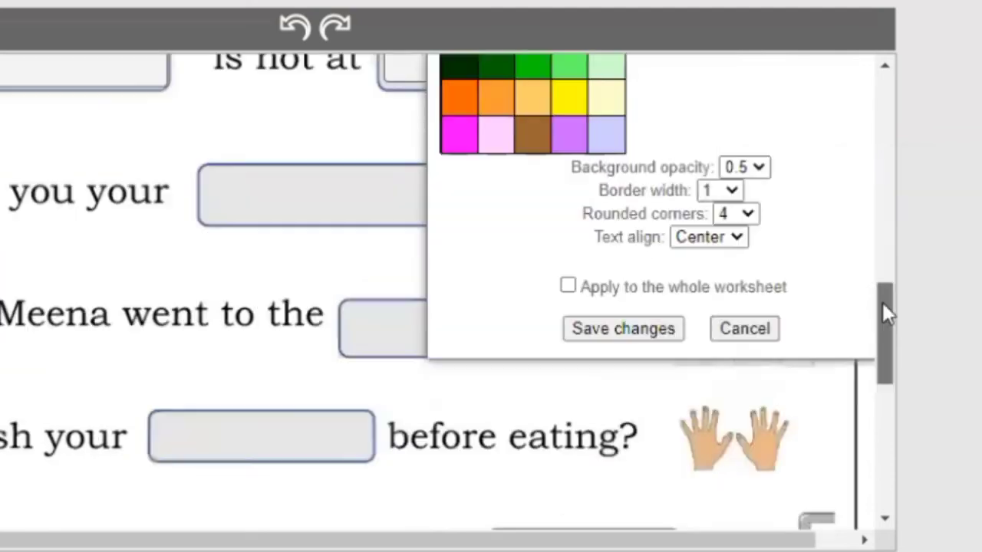
click(572, 290)
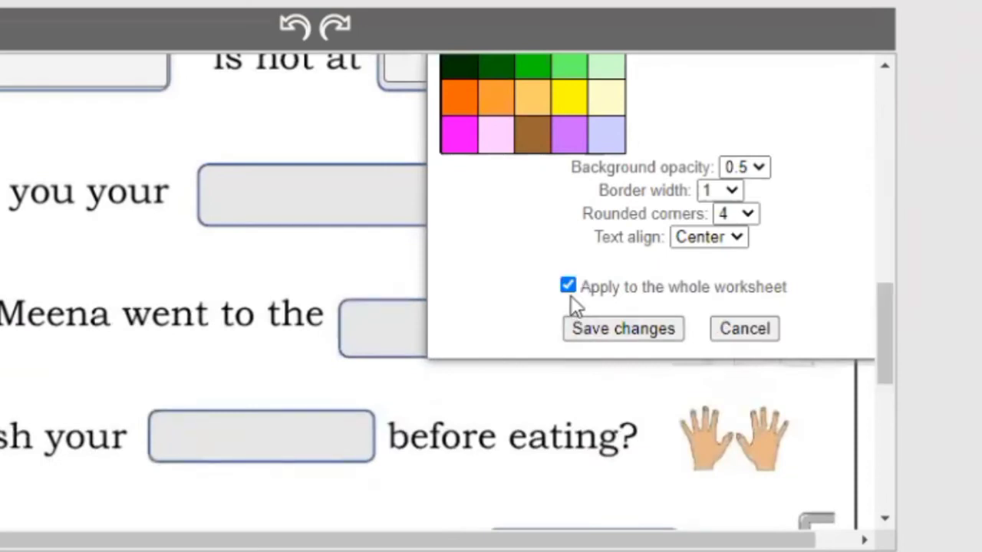
click(624, 328)
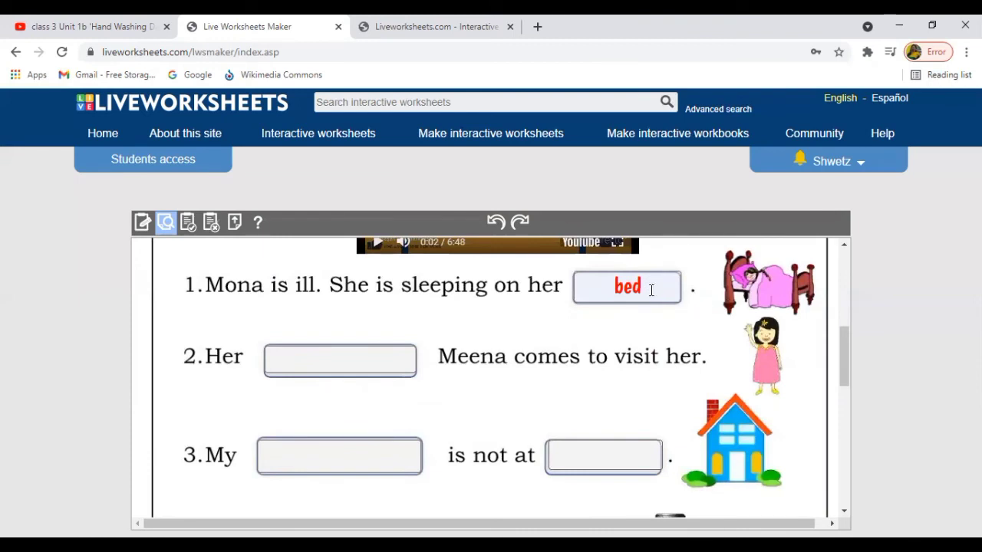
Fill the blank in sentence 2 of the worksheet preview with "friend" and finish the worksheet.
click(298, 363)
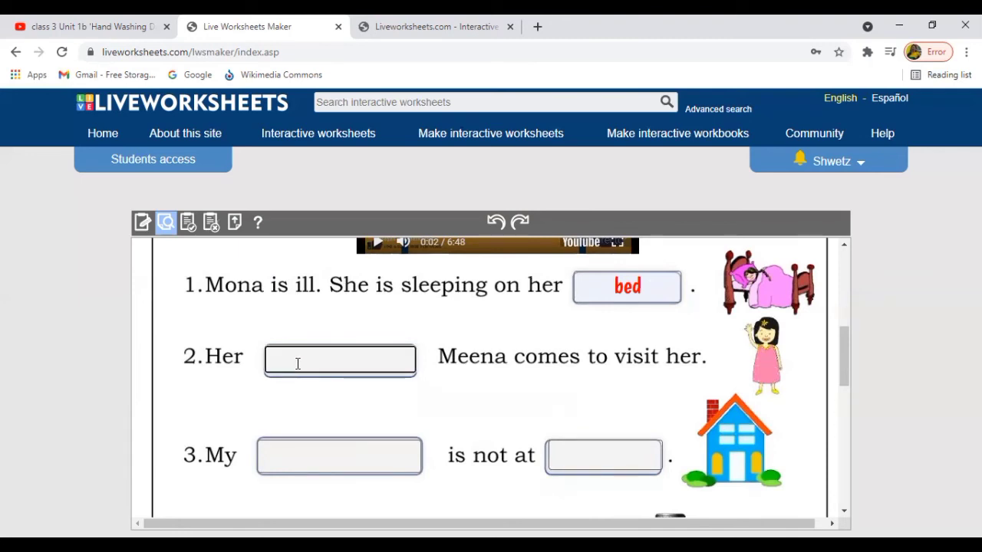
text(friend)
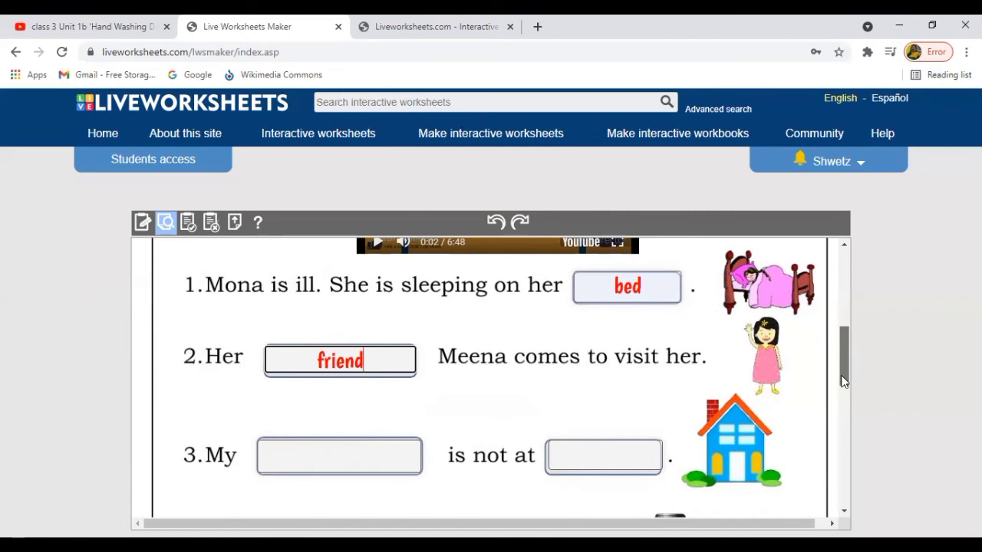
scroll(839, 448, down, 2)
scroll(842, 482, down, 4)
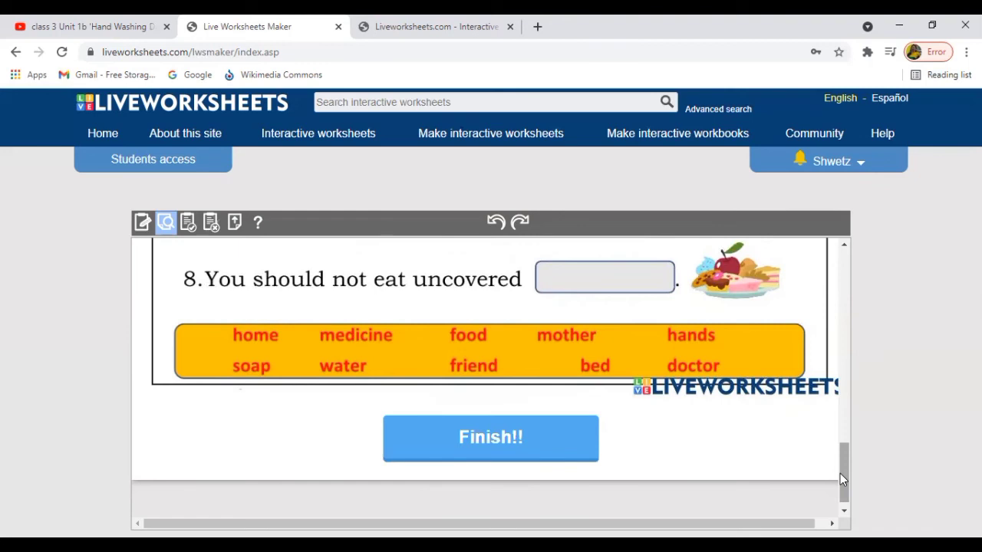
click(491, 437)
Examine the score and the marked answers throughout the worksheet preview.
scroll(511, 447, down, 10)
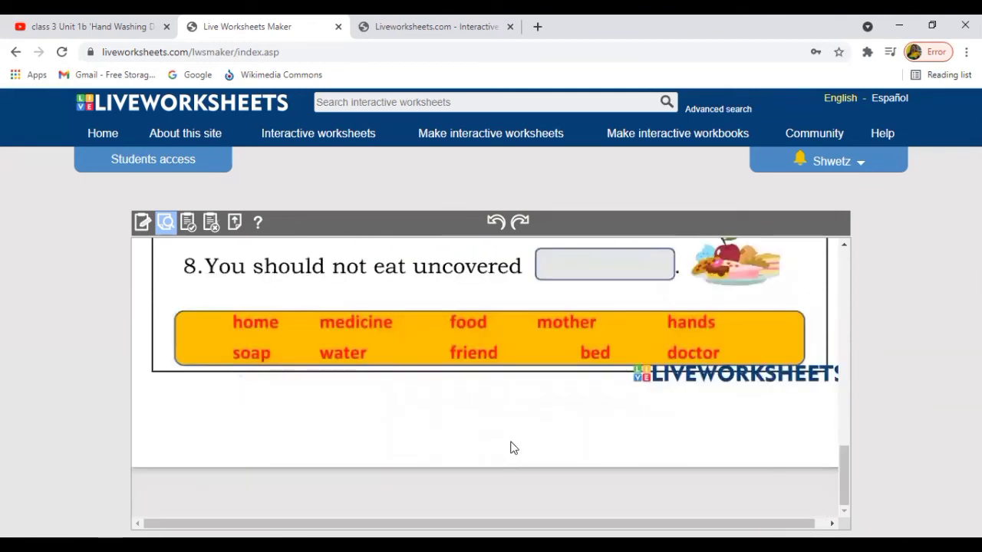
drag(844, 471, 840, 263)
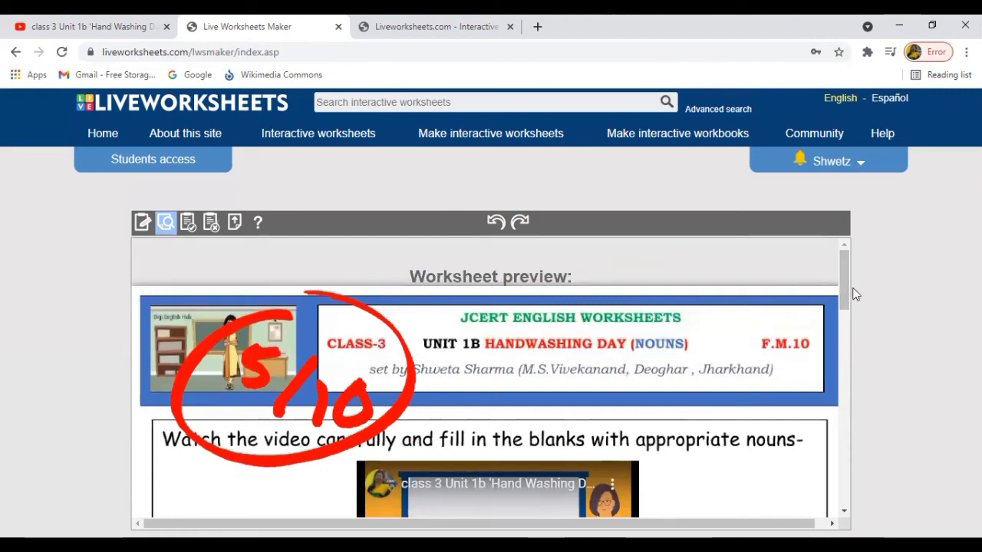
scroll(849, 283, down, 1)
click(845, 374)
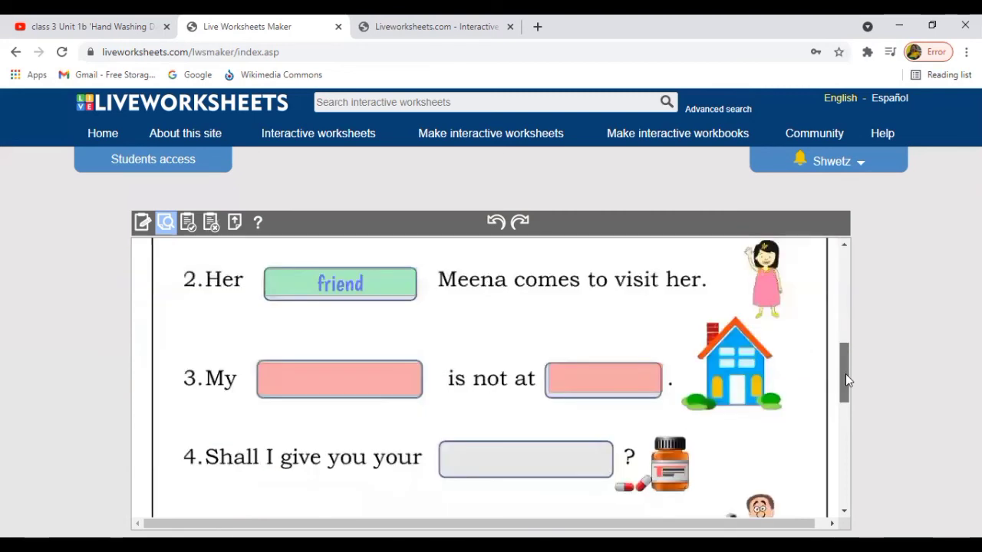
scroll(841, 345, up, 1)
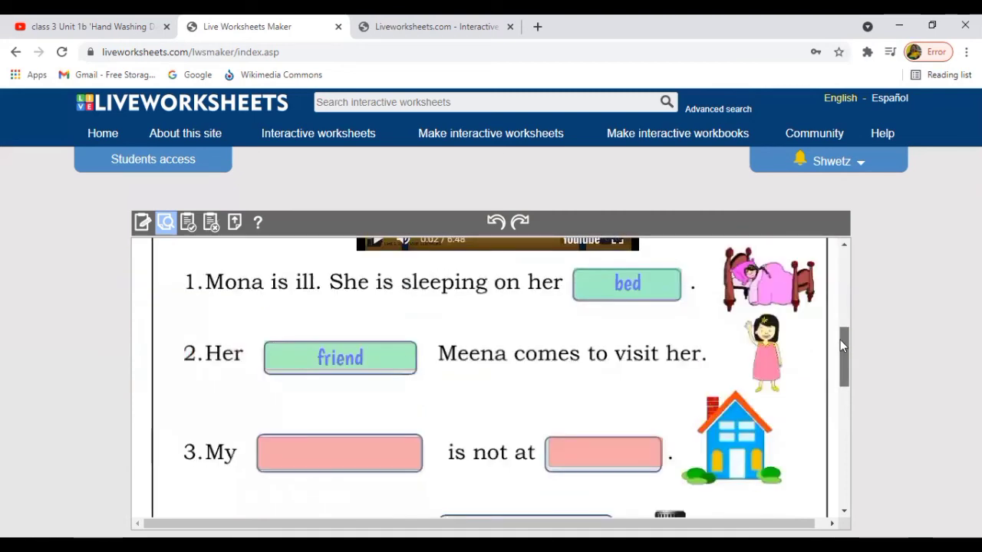
scroll(839, 322, up, 1)
scroll(689, 391, up, 2)
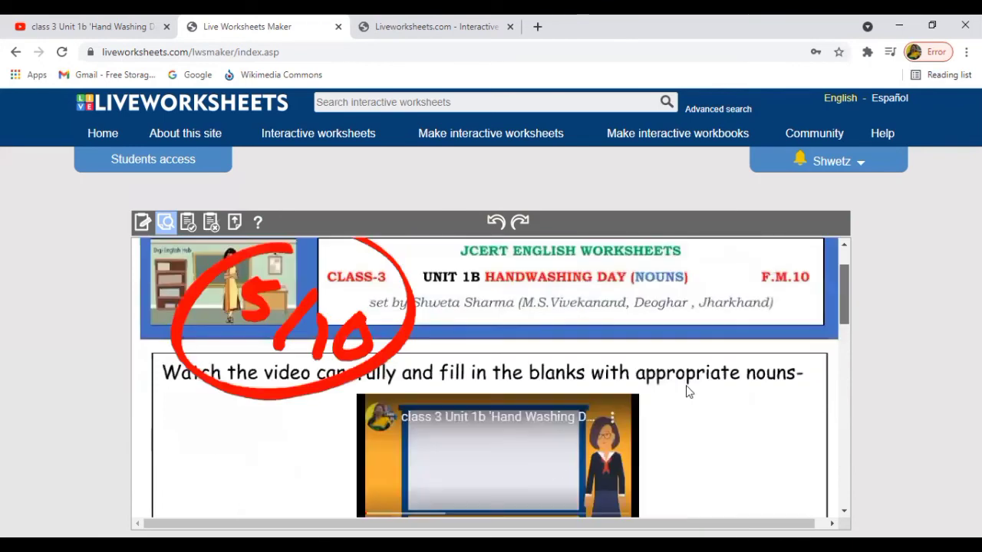
scroll(458, 456, down, 2)
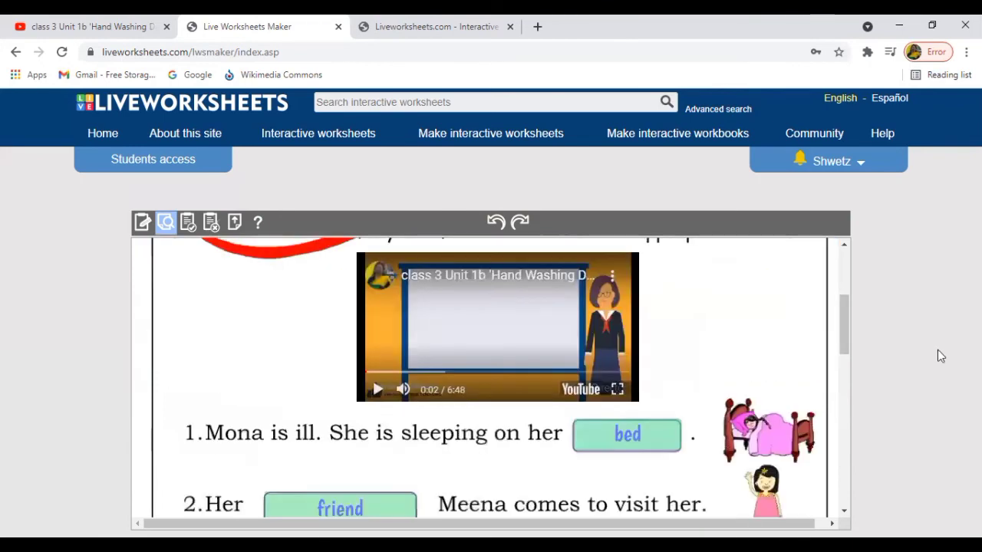
click(848, 275)
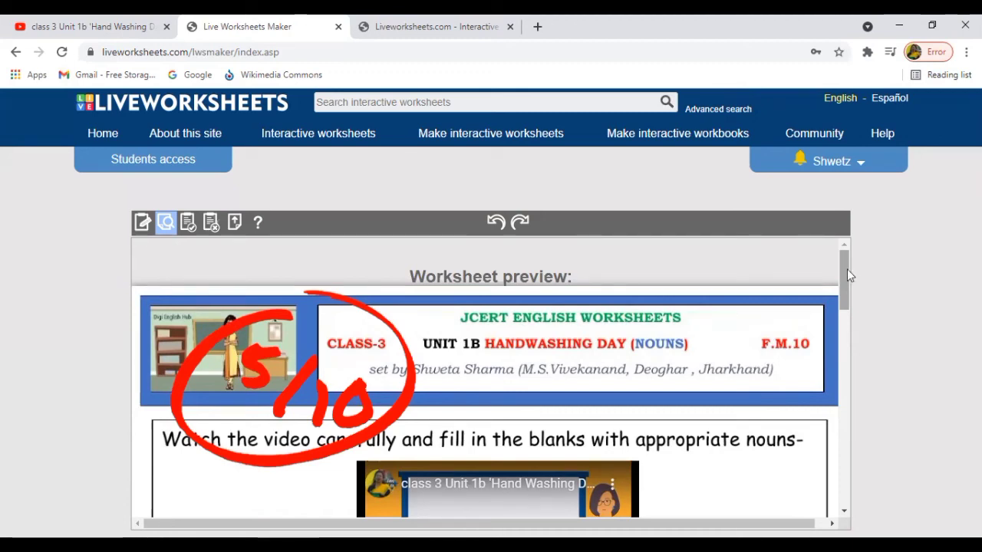
Start saving the worksheet and choose to share it with other teachers.
click(186, 225)
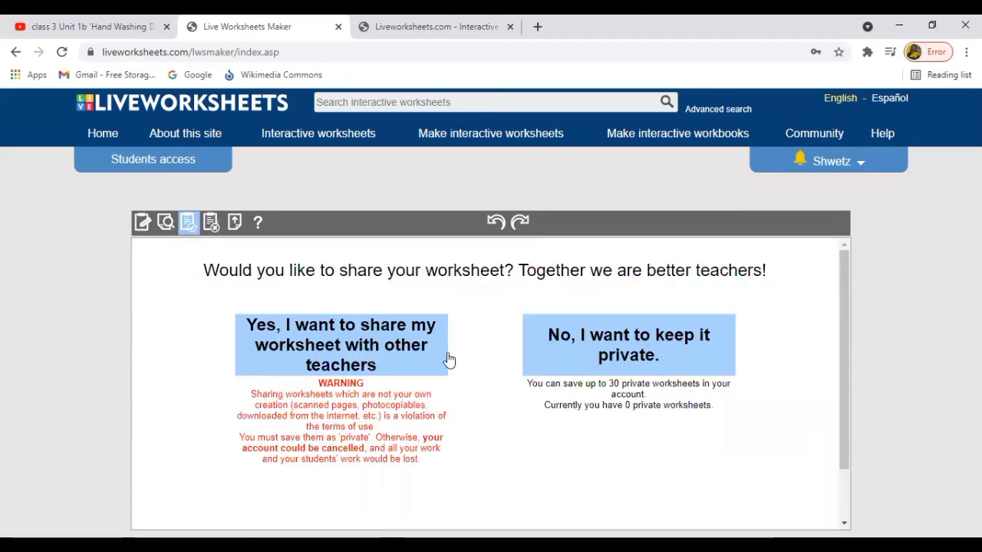
scroll(449, 359, down, 1)
scroll(449, 359, up, 1)
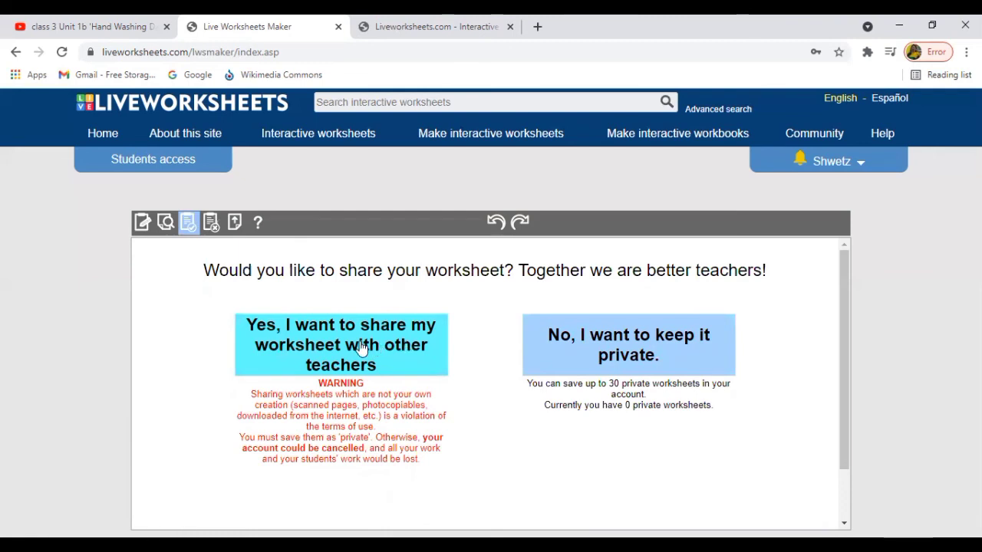
click(363, 366)
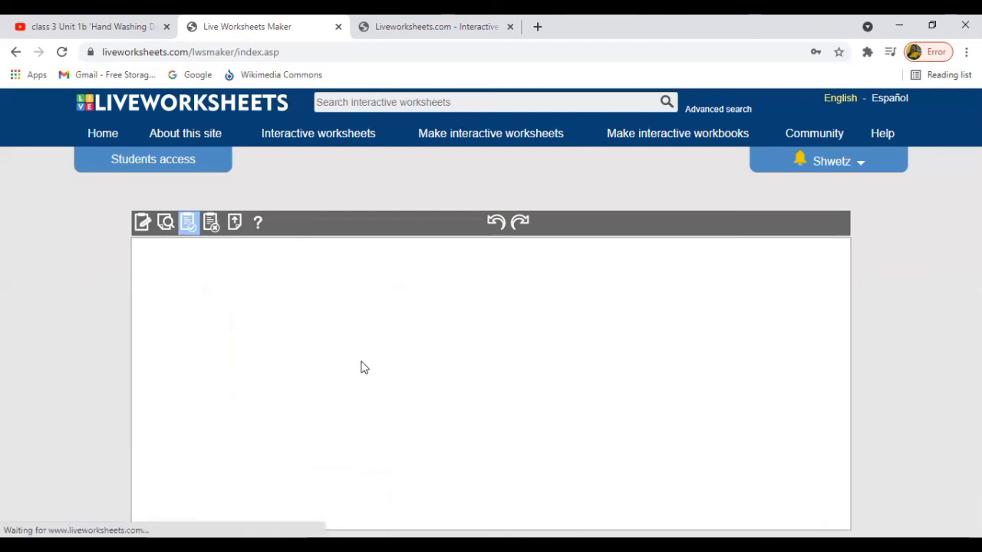
Enter "Nouns" as the worksheet title and choose English as its language.
click(298, 280)
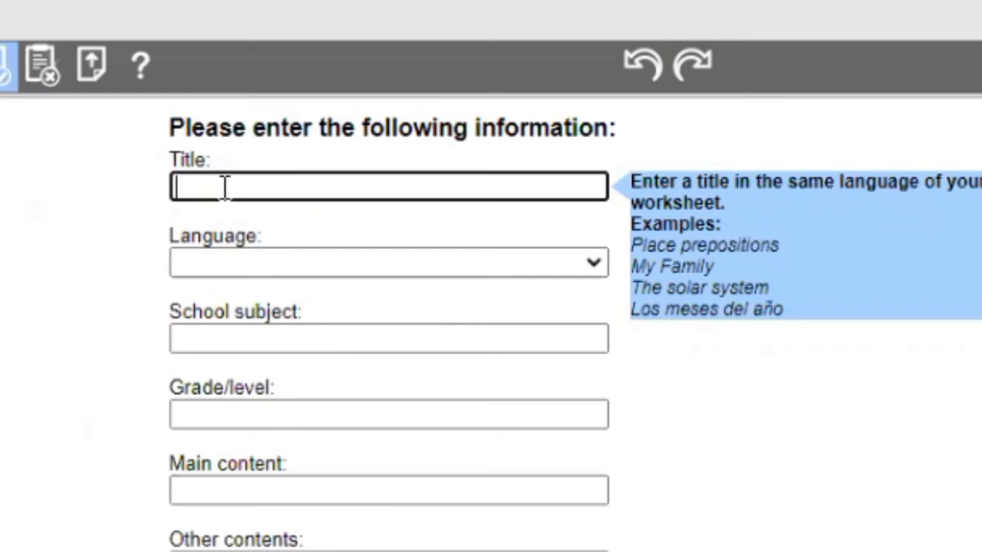
text(nou)
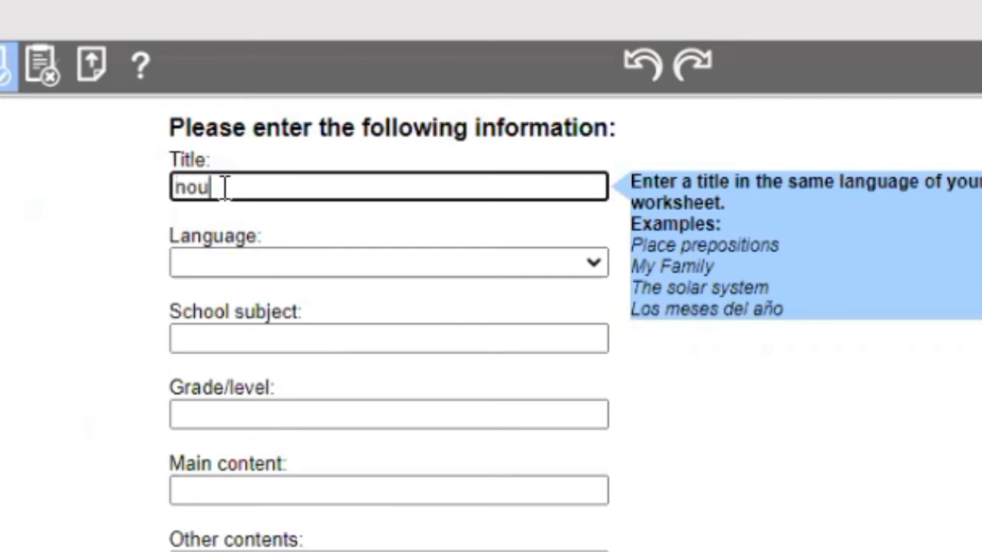
text(ns)
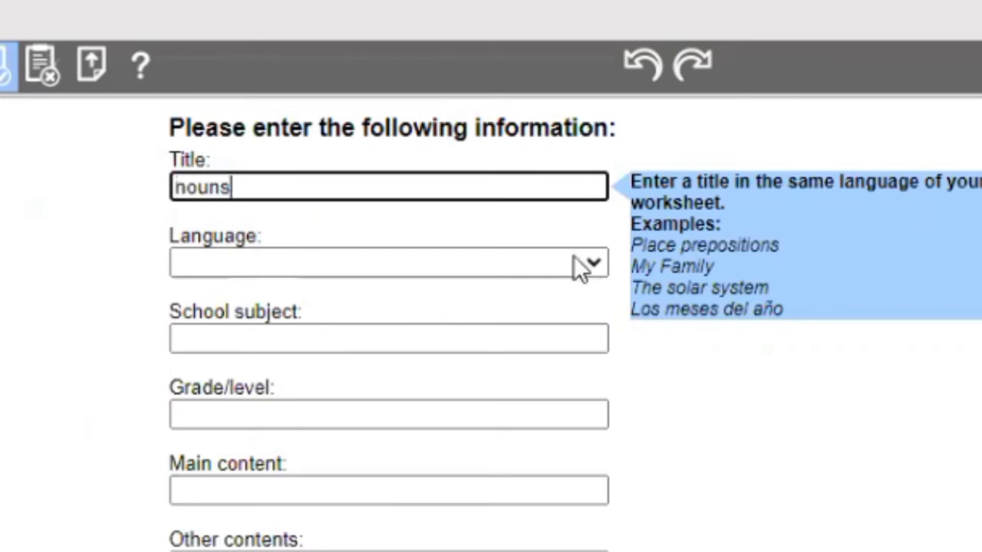
click(594, 265)
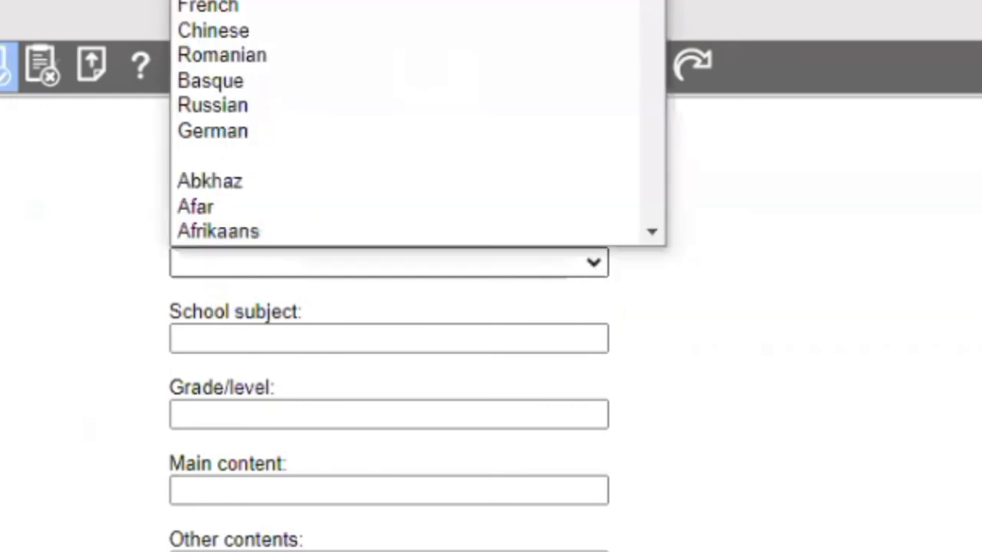
click(386, 290)
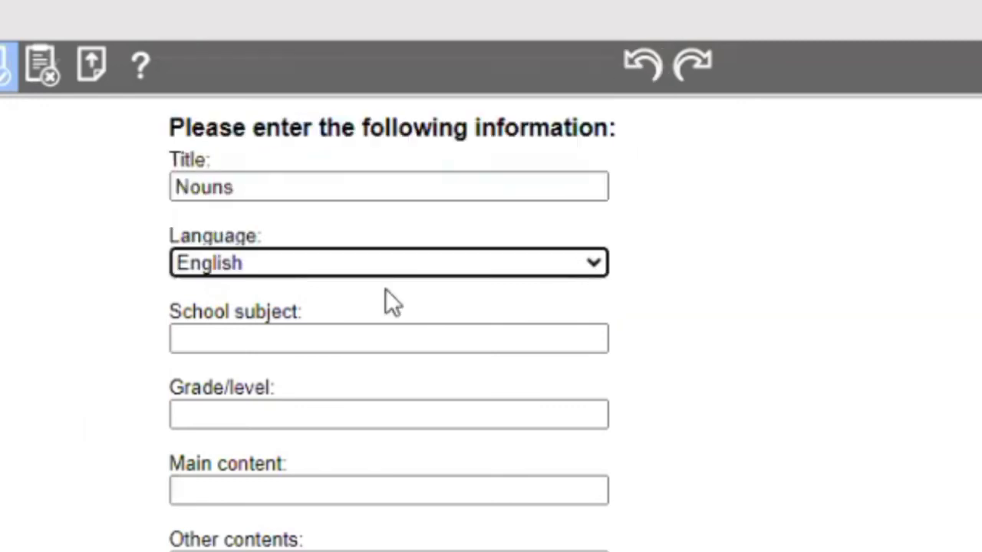
Set the school subject to English as a Second Language (ESL) and the grade/level to "grade 3".
click(282, 341)
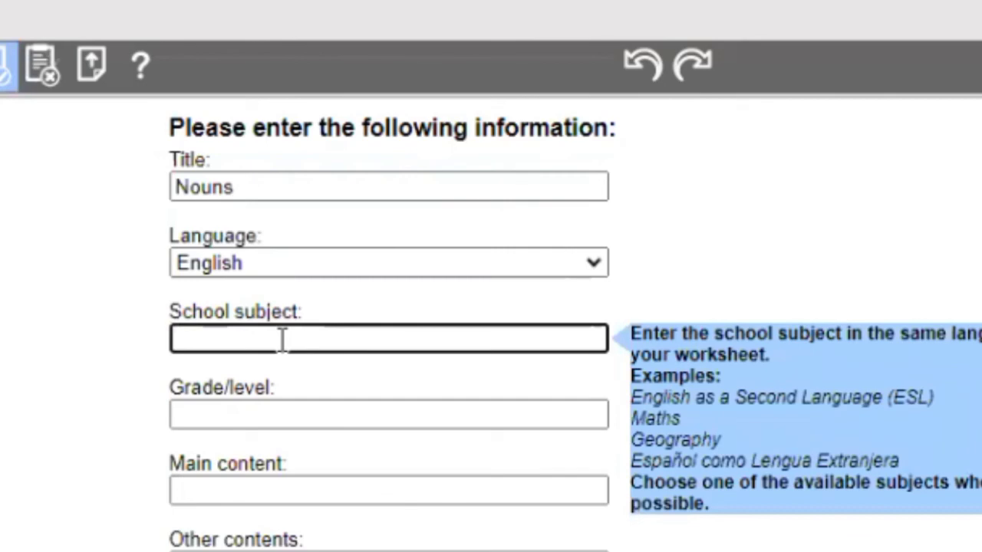
text(engli)
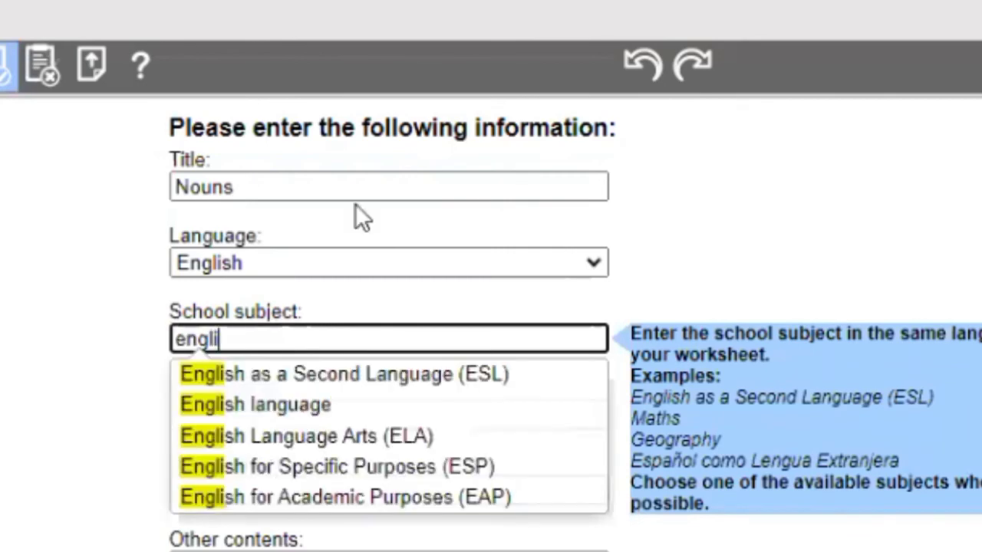
key(Down)
key(Return)
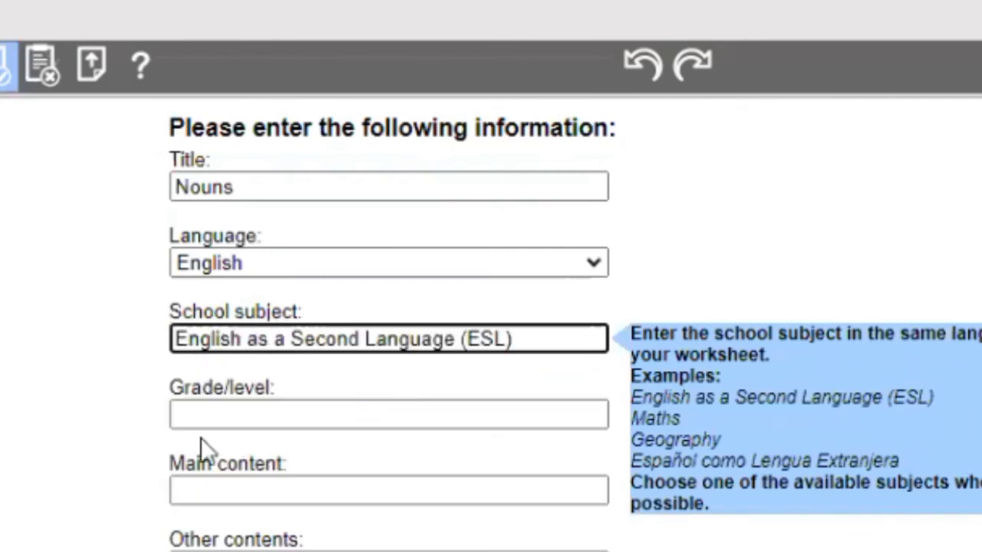
click(215, 414)
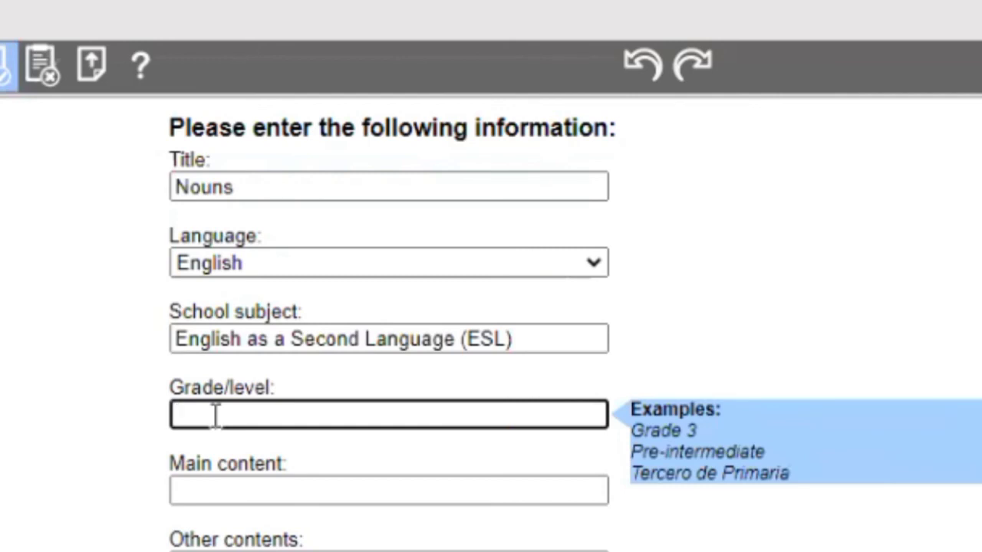
text(grade)
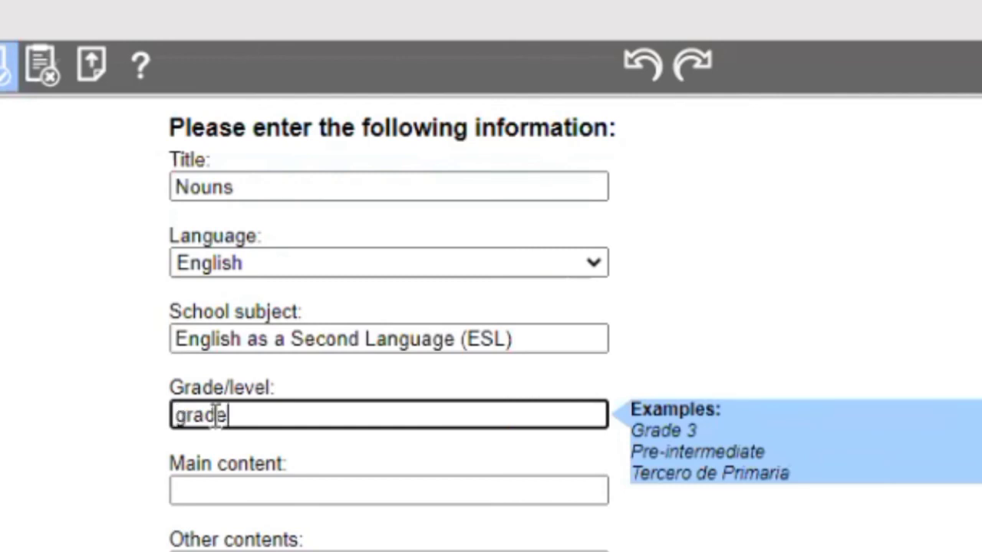
text( 3)
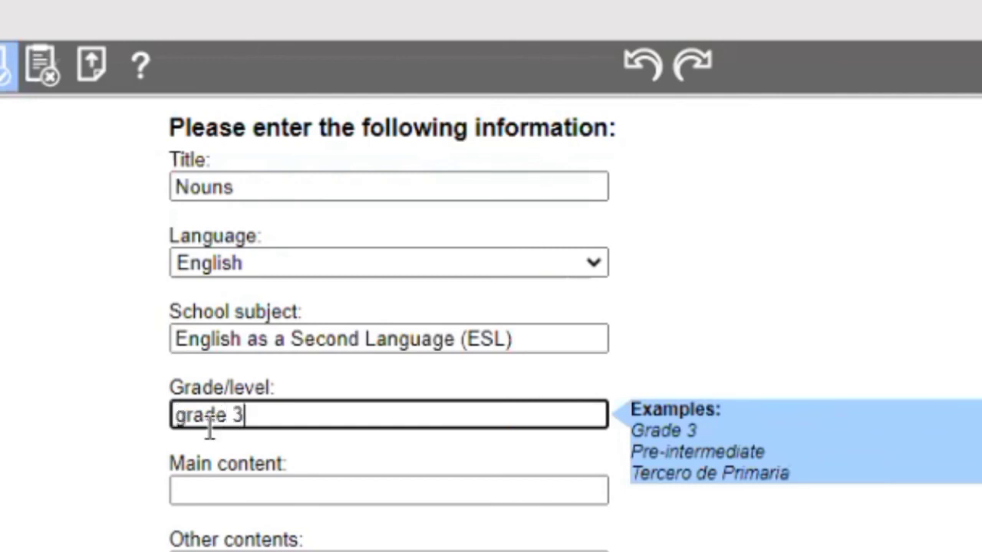
Enter "Nouns" as the worksheet's main content.
click(225, 490)
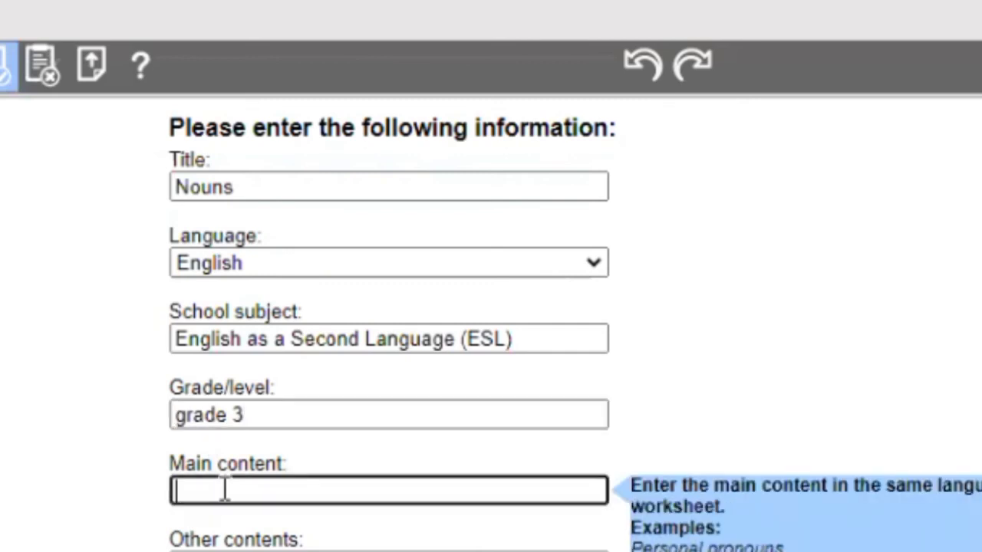
text(nouns)
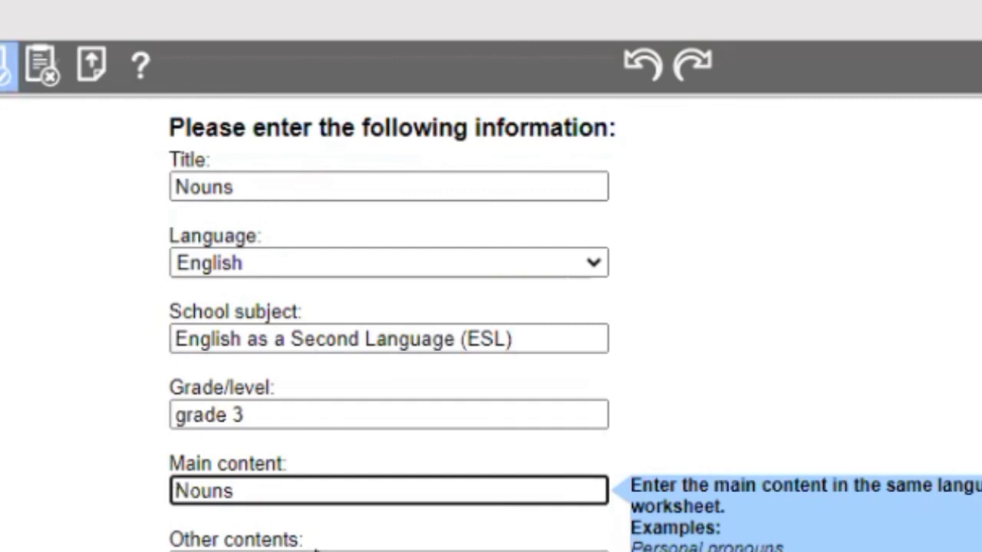
scroll(317, 529, down, 2)
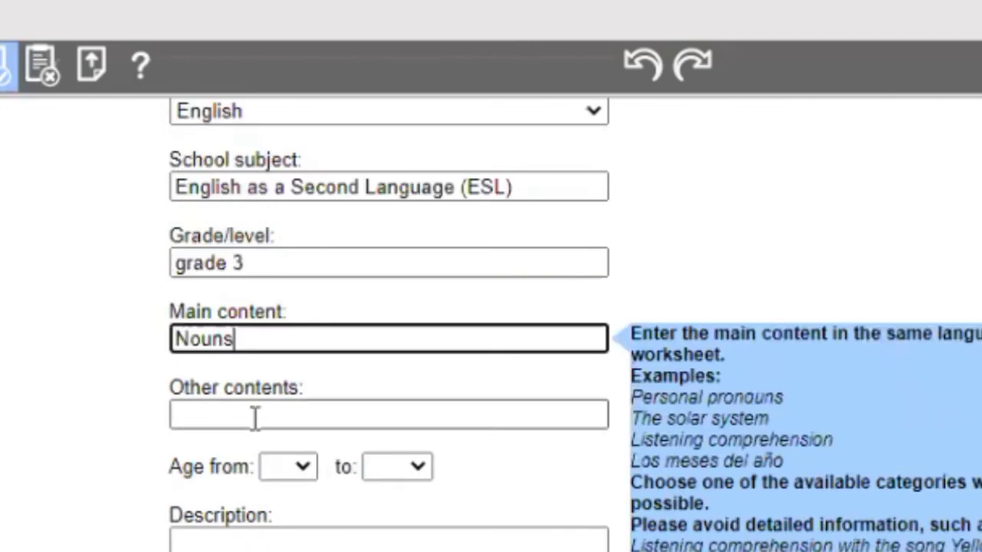
Set the worksheet's age range from 5 to 9, leaving the other contents empty.
click(254, 418)
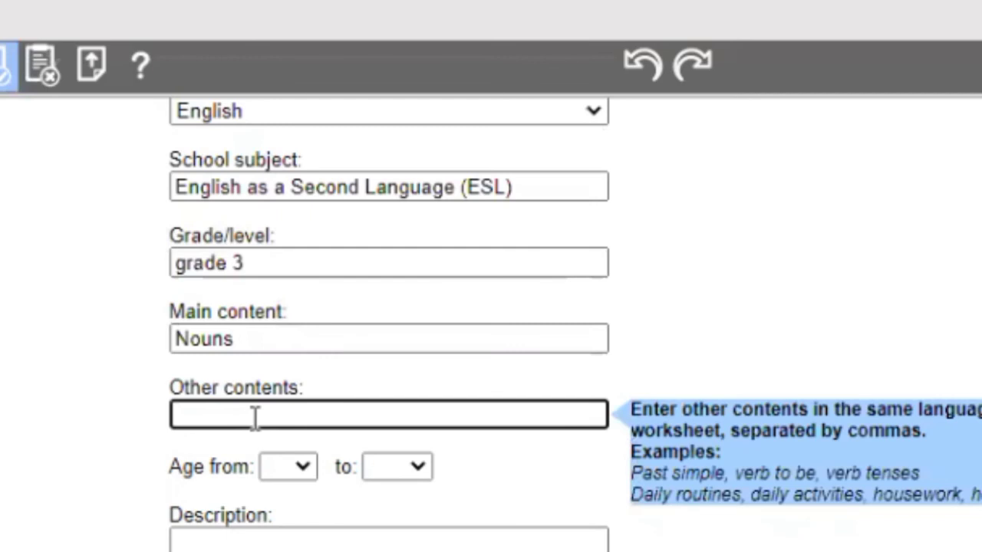
click(304, 468)
click(276, 108)
click(396, 466)
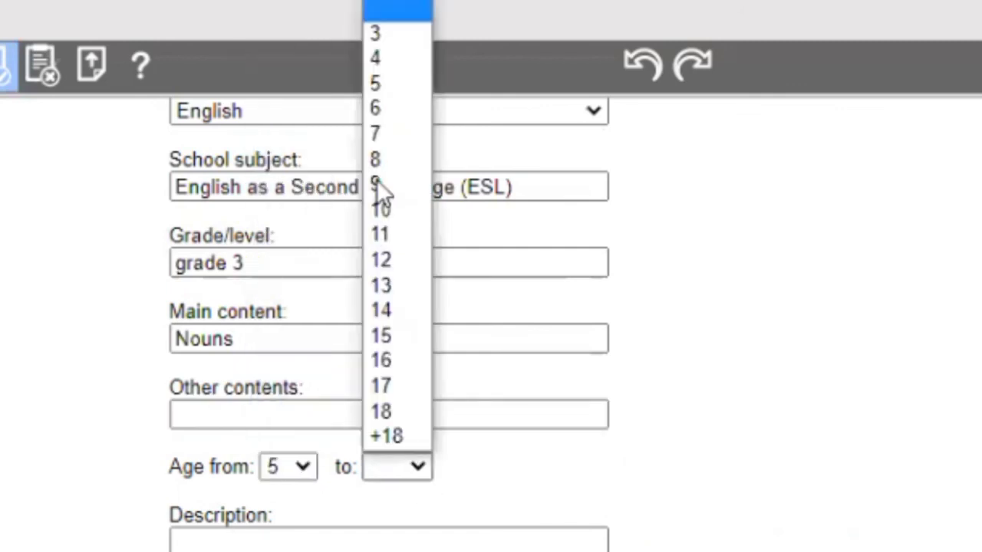
click(397, 185)
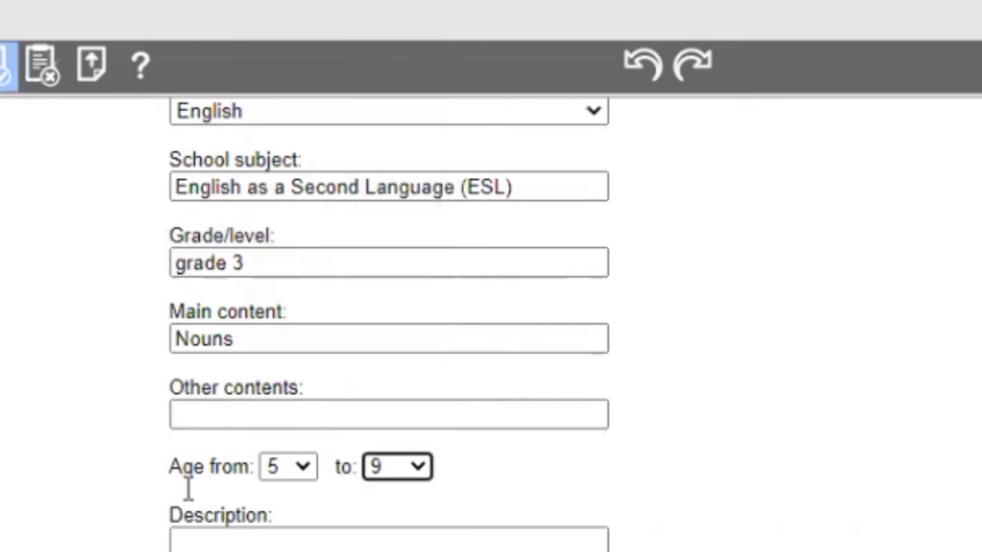
Enter "kds will learn about nouns" as the worksheet's description and save the worksheet details.
scroll(192, 460, down, 1)
click(195, 455)
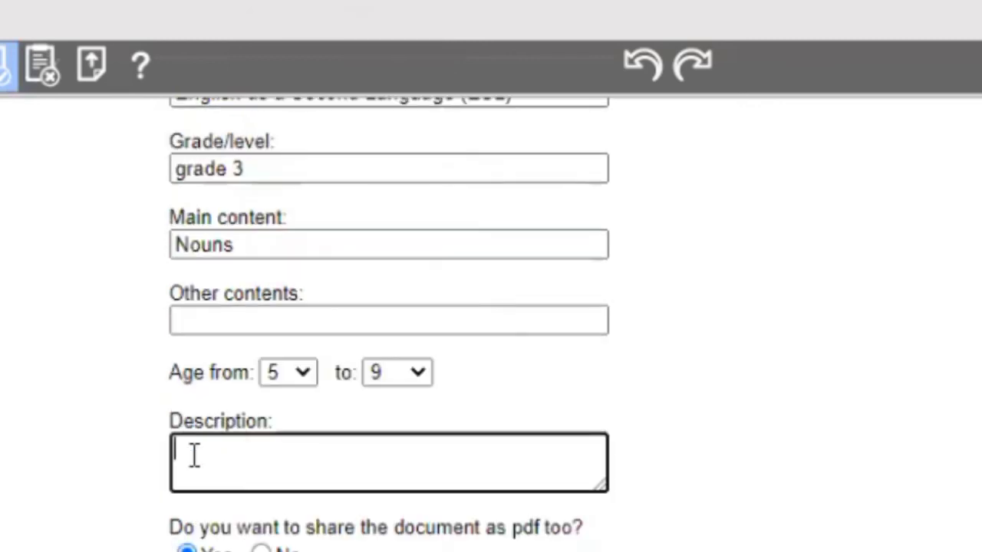
text(kcs will ,e)
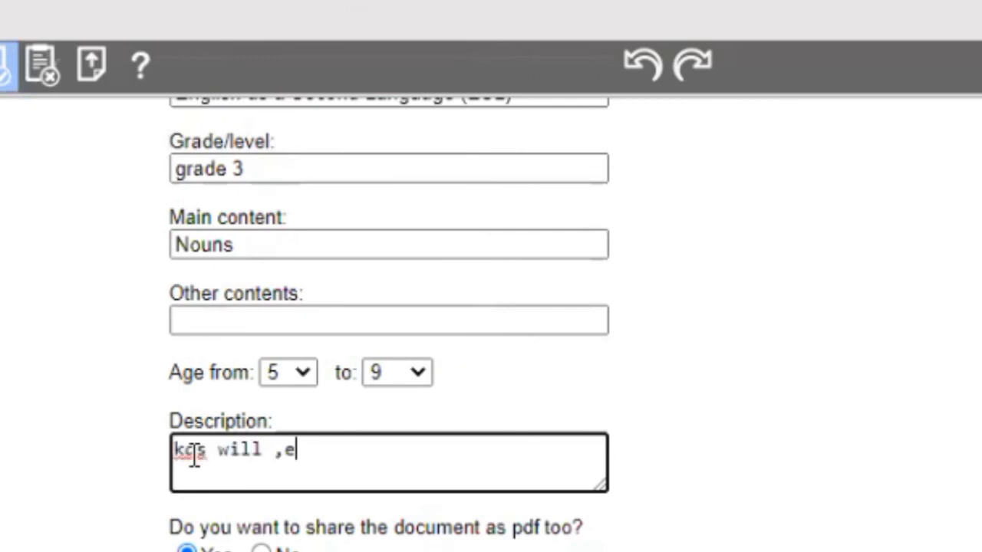
text(arn)
key(BackSpace)
key(BackSpace)
key(BackSpace)
key(BackSpace)
key(BackSpace)
key(BackSpace)
text(learn a)
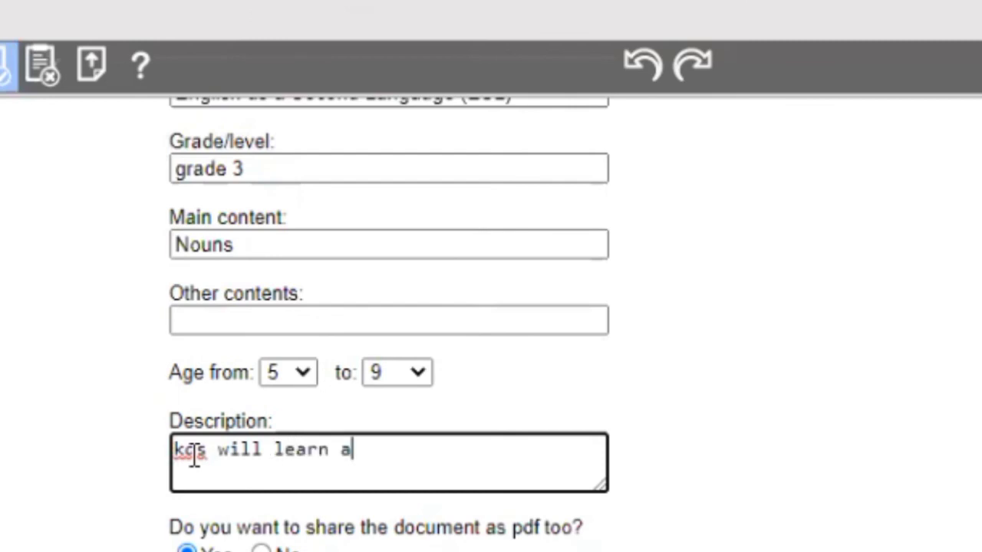
text(bout n)
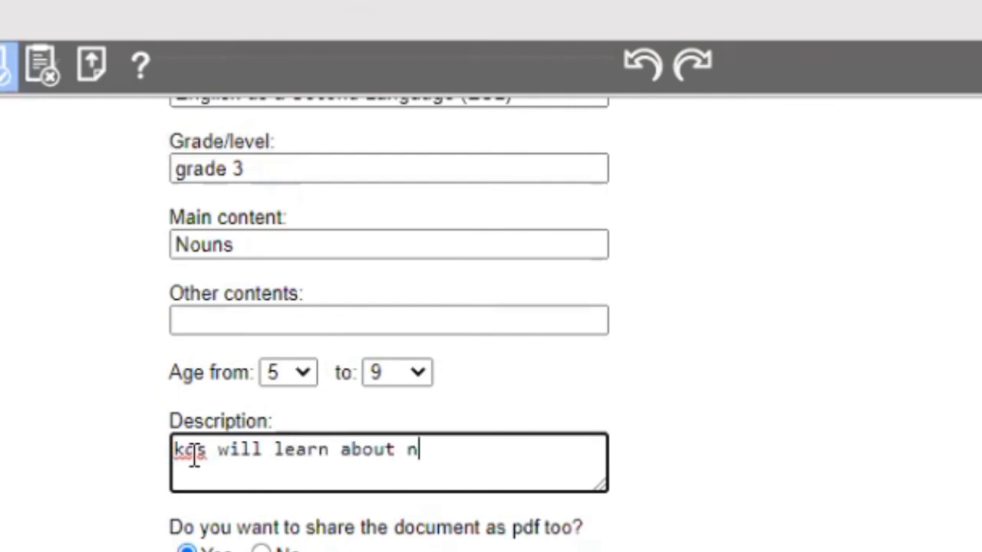
text(ouns)
click(192, 451)
key(BackSpace)
text(d)
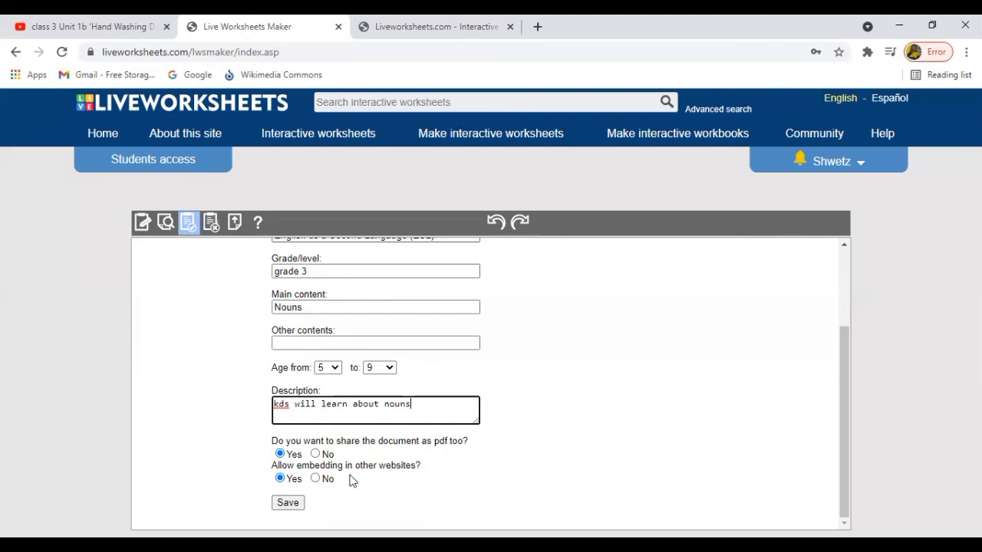
click(289, 504)
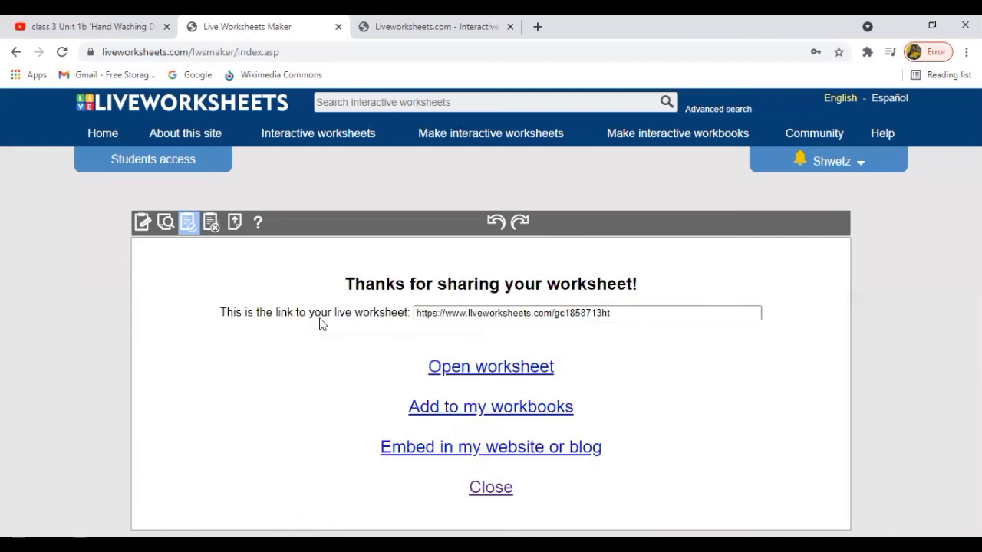
Select the full link to the live worksheet and open the shared worksheet's page.
click(615, 313)
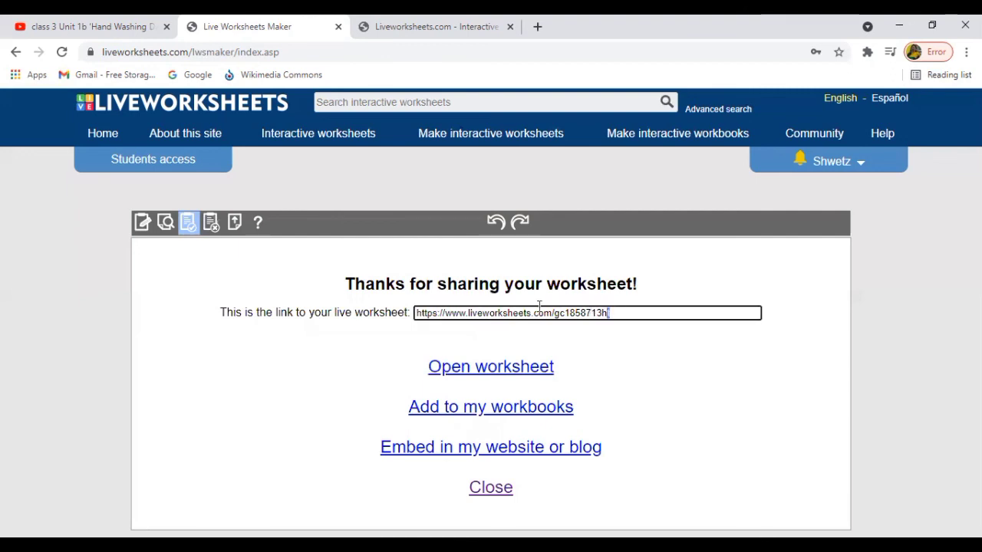
shift+click(421, 316)
shift+click(413, 316)
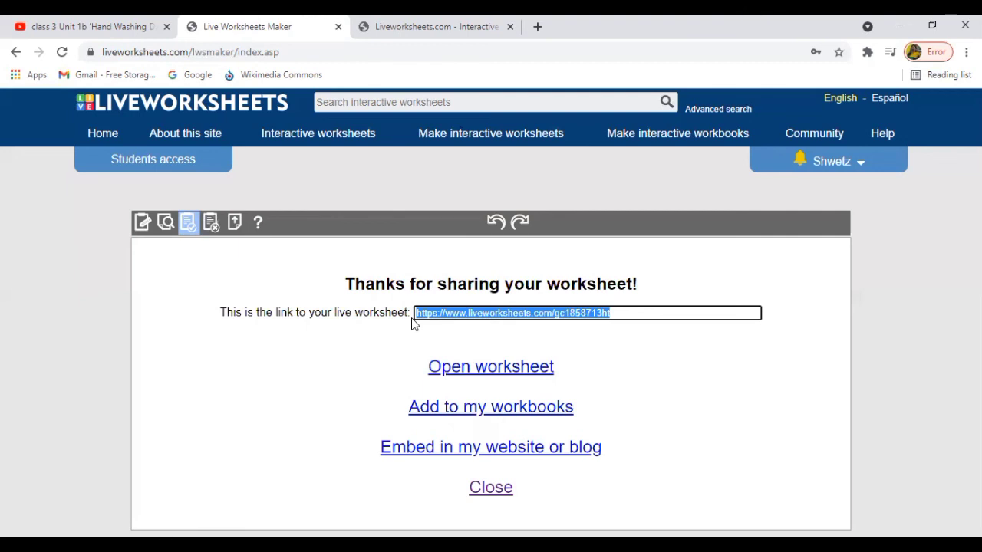
click(506, 371)
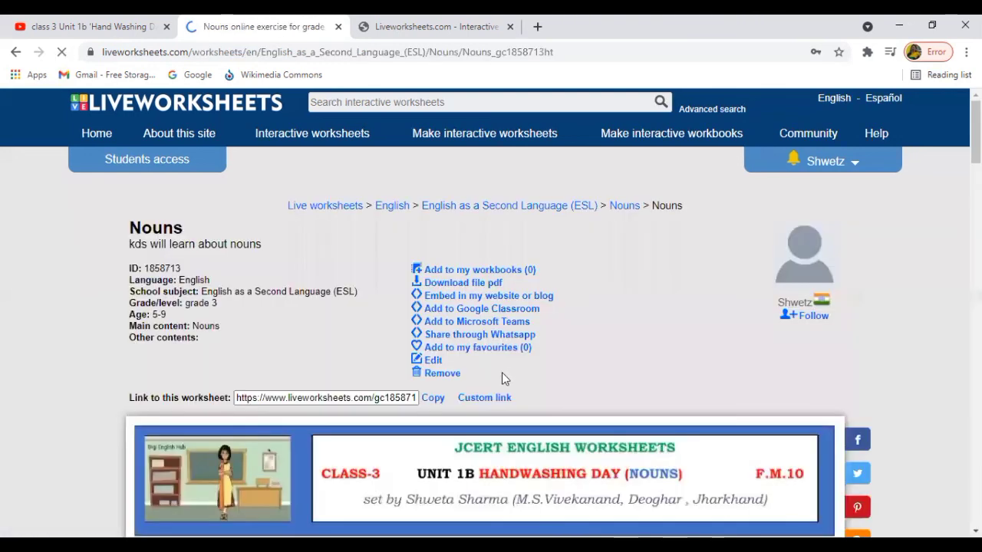
scroll(501, 374, down, 2)
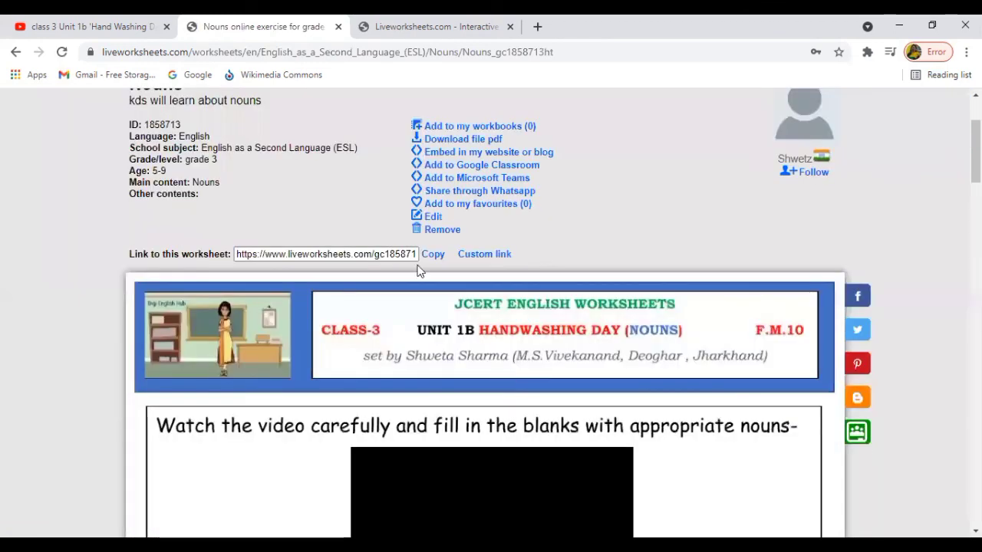
Reopen the Nouns worksheet for editing and save it as shared with other teachers, replacing the existing worksheet.
click(434, 220)
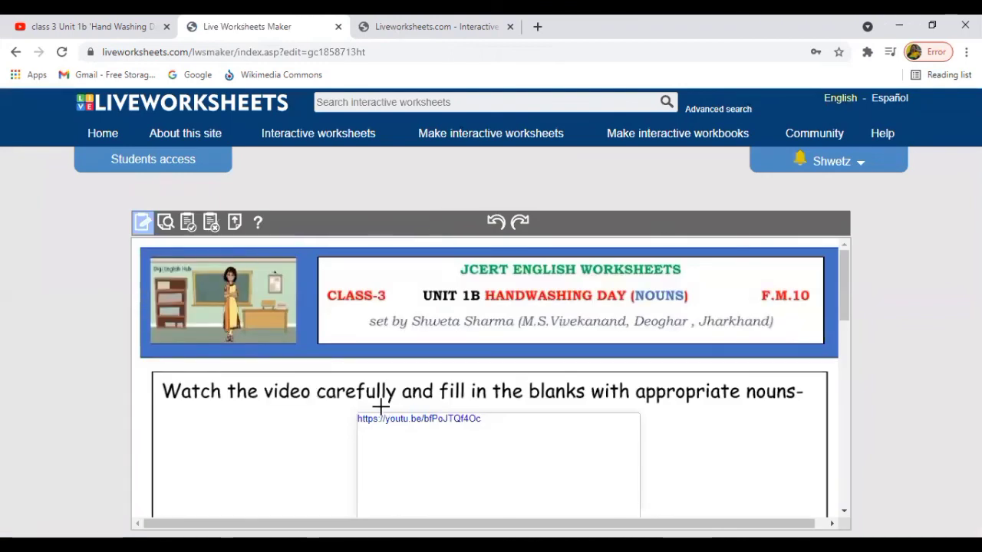
click(188, 224)
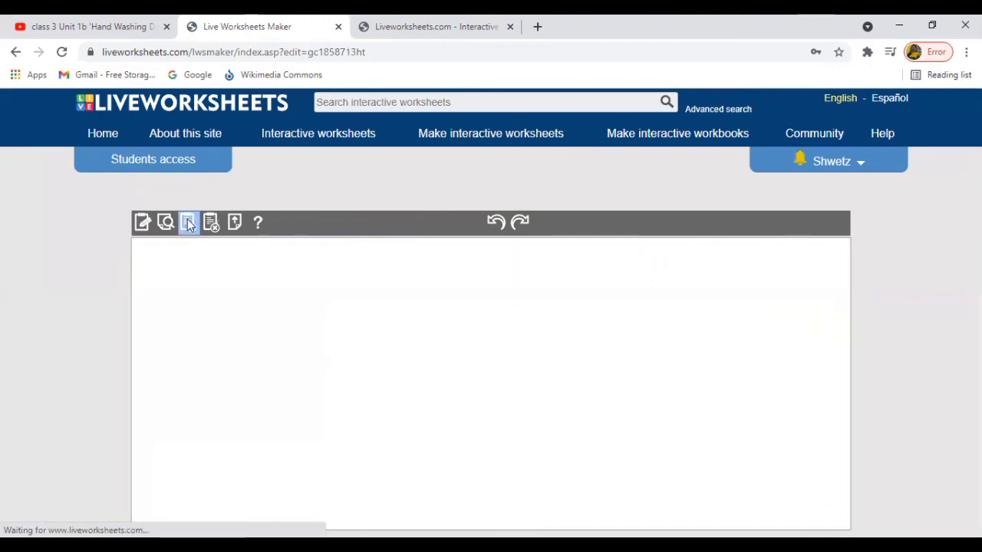
scroll(441, 365, down, 1)
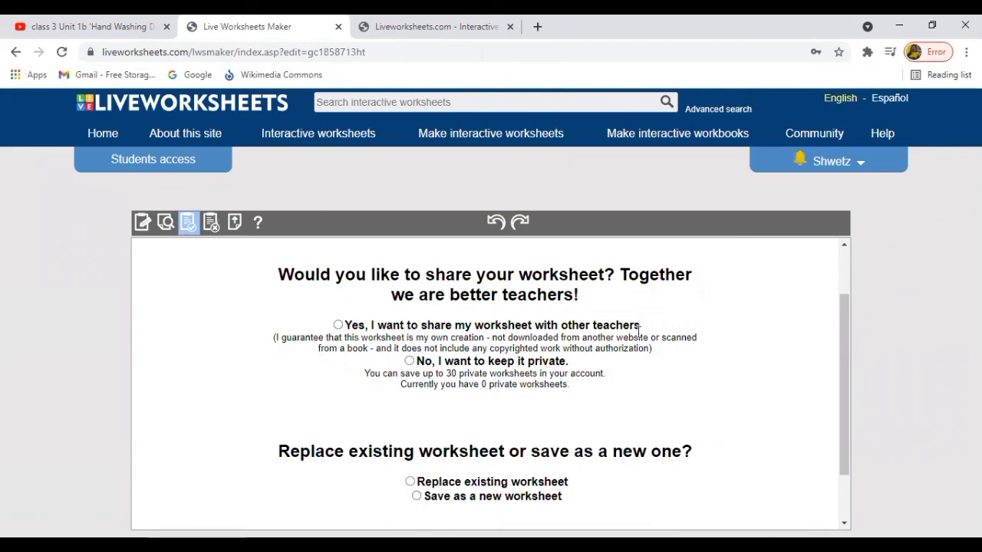
click(338, 325)
scroll(479, 428, down, 1)
scroll(478, 428, down, 1)
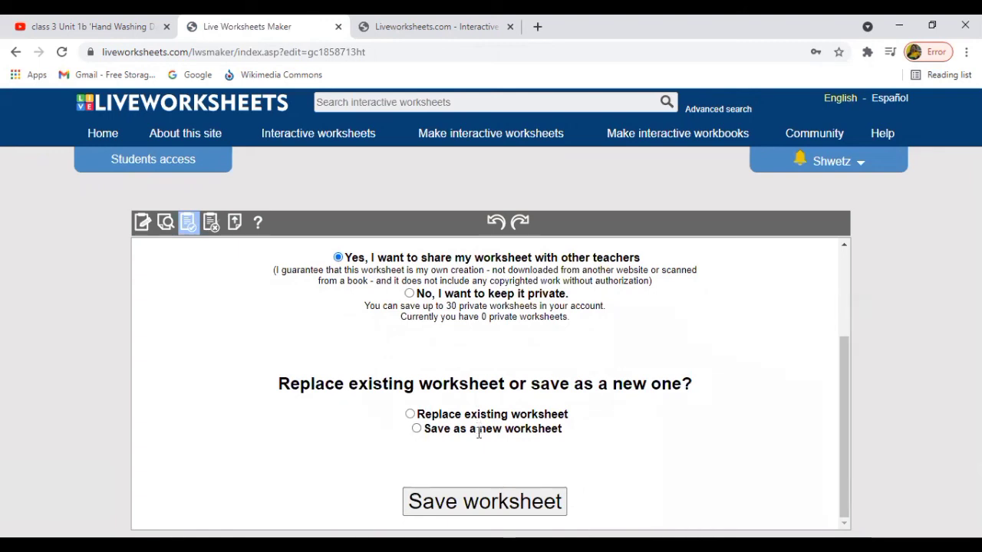
click(411, 415)
click(525, 511)
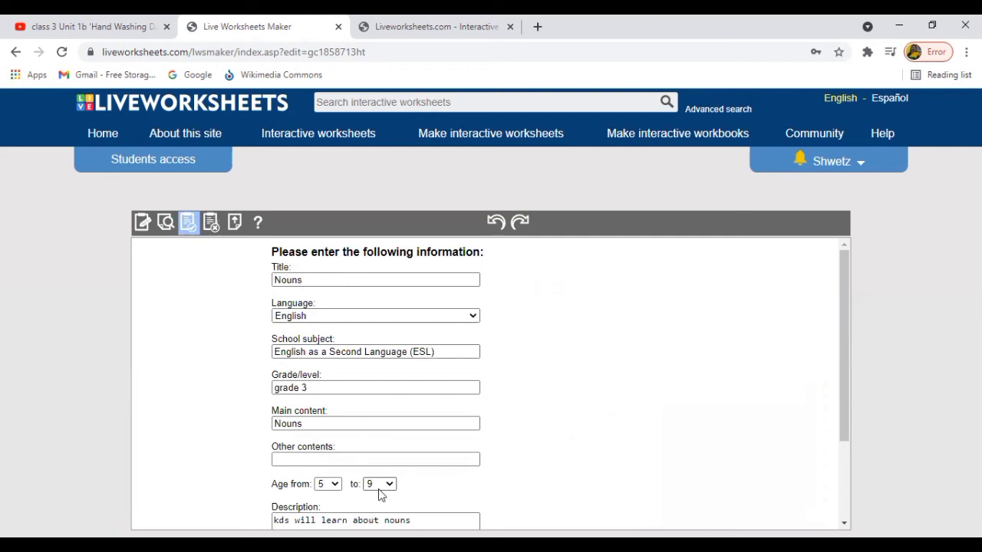
Save the prefilled worksheet details as they are and open the shared worksheet's page again.
scroll(378, 488, down, 3)
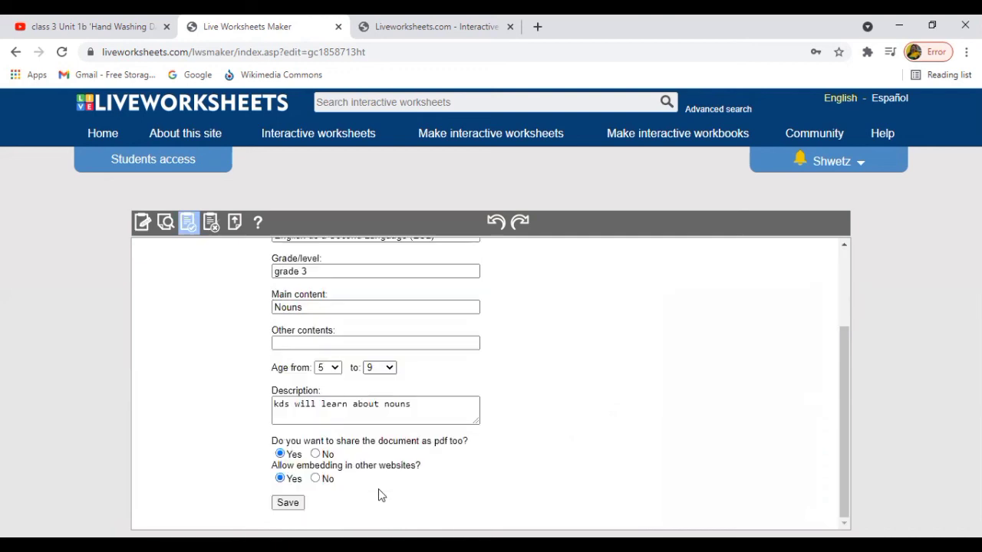
click(288, 503)
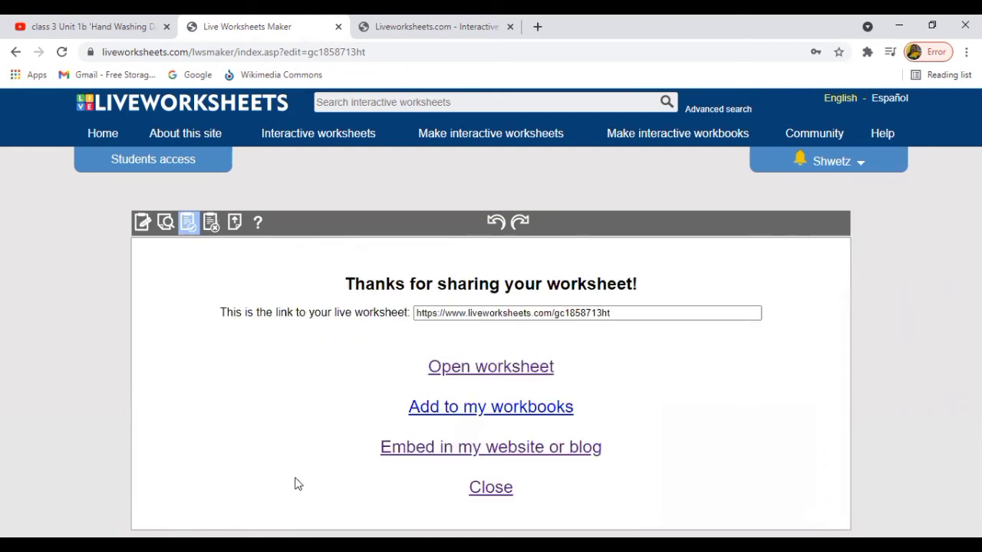
click(486, 374)
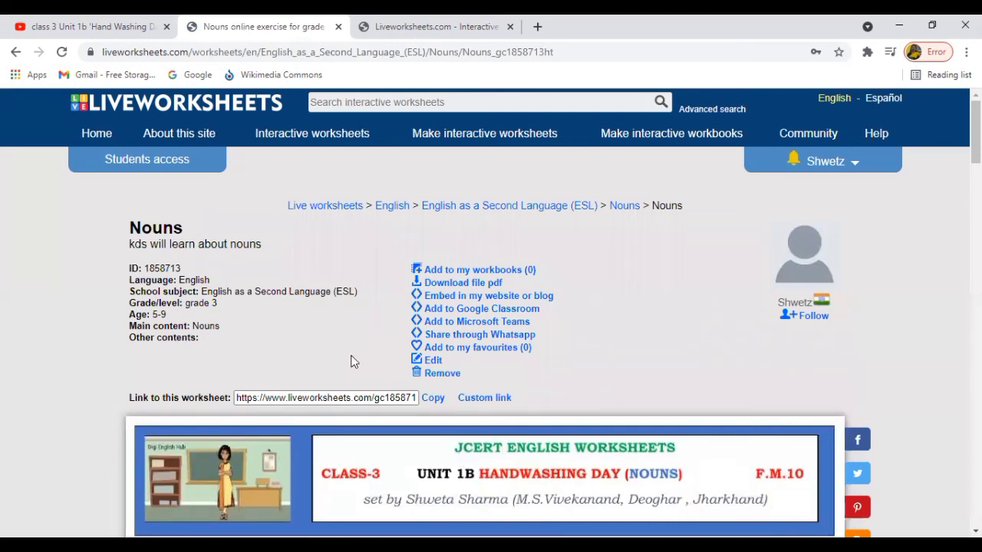
scroll(351, 361, down, 2)
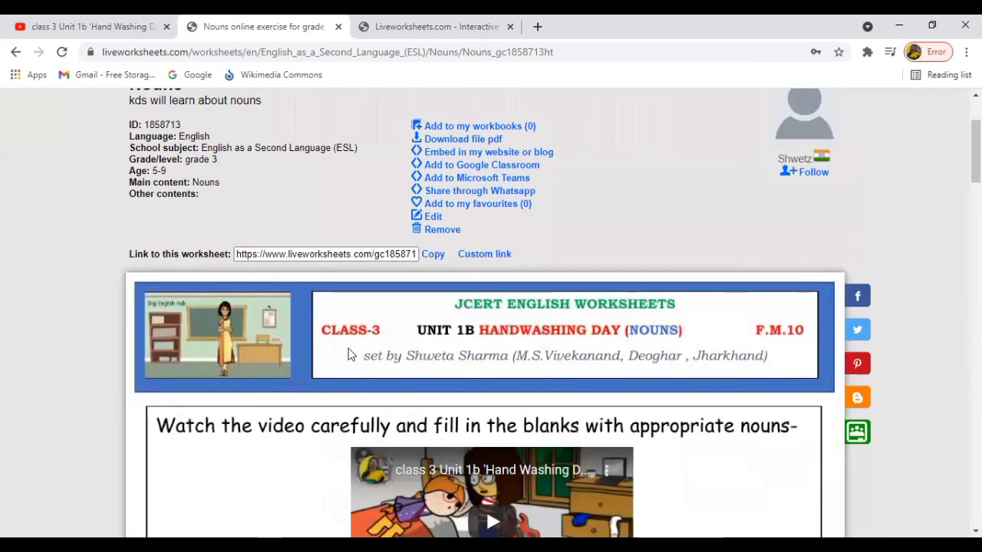
Reopen the Nouns worksheet in the editor, show the worksheet upload page, and discard the worksheet from the editor.
click(432, 217)
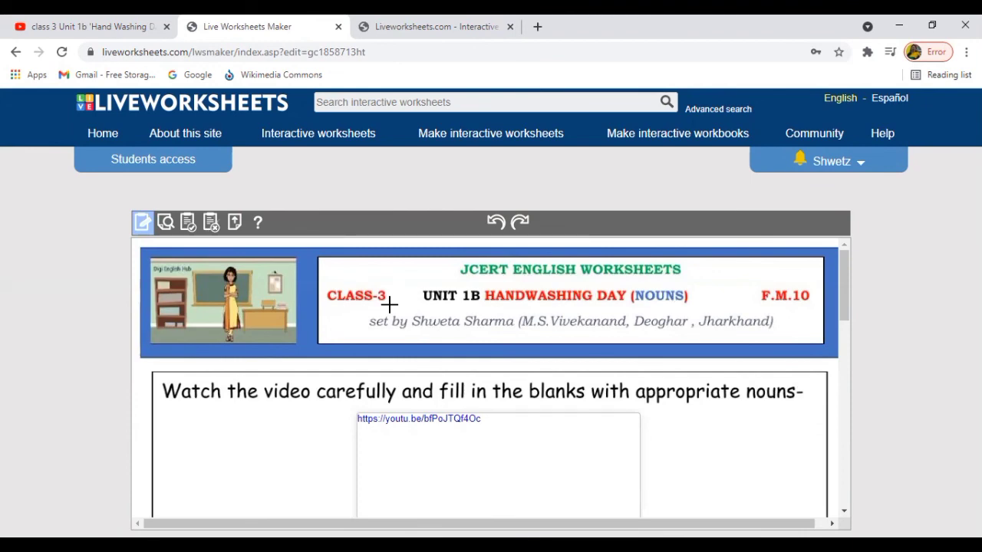
click(235, 224)
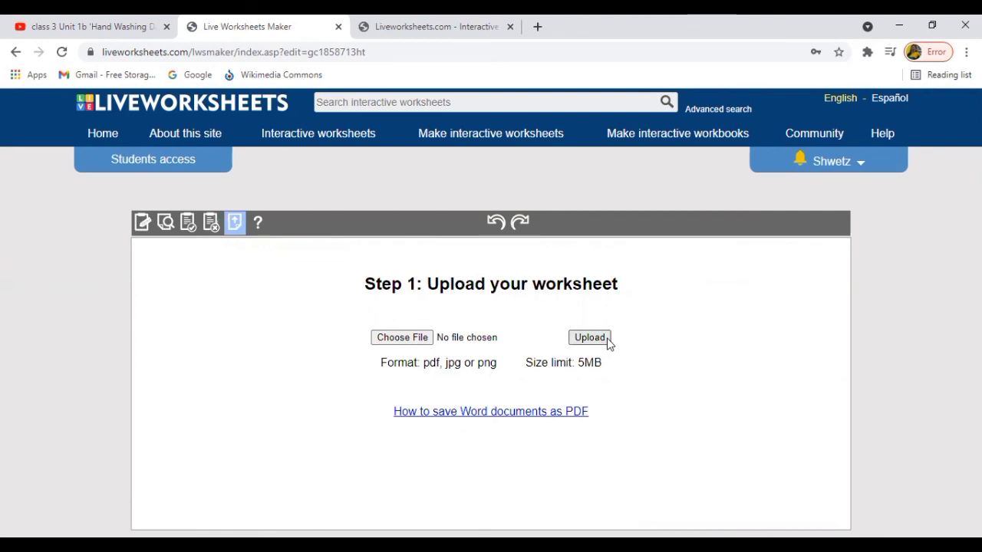
click(212, 222)
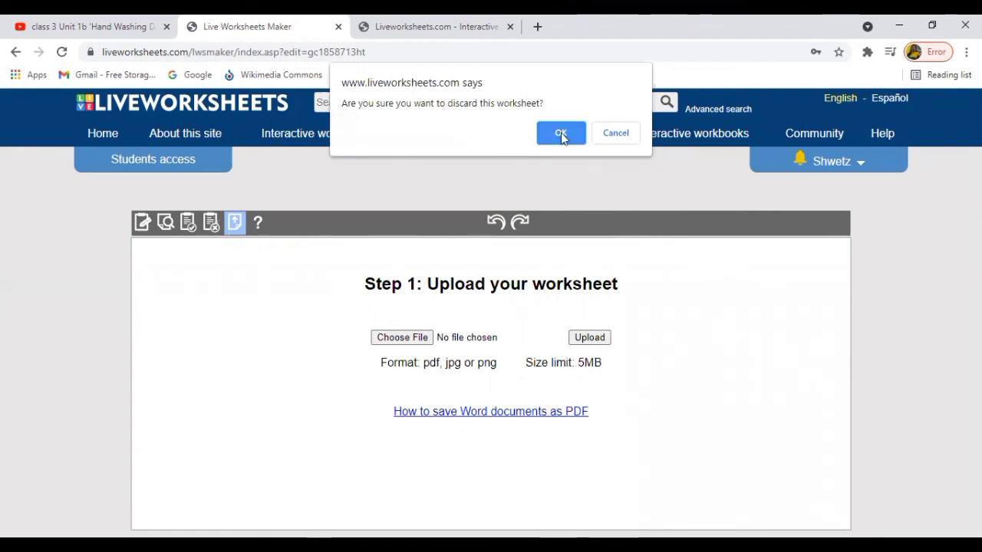
click(562, 134)
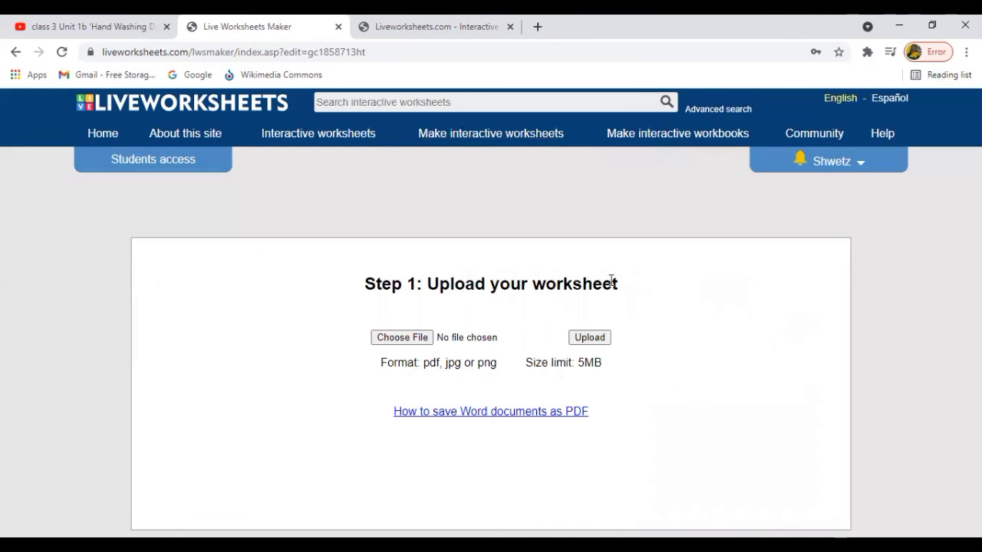
Open the account's own list of worksheets.
click(862, 165)
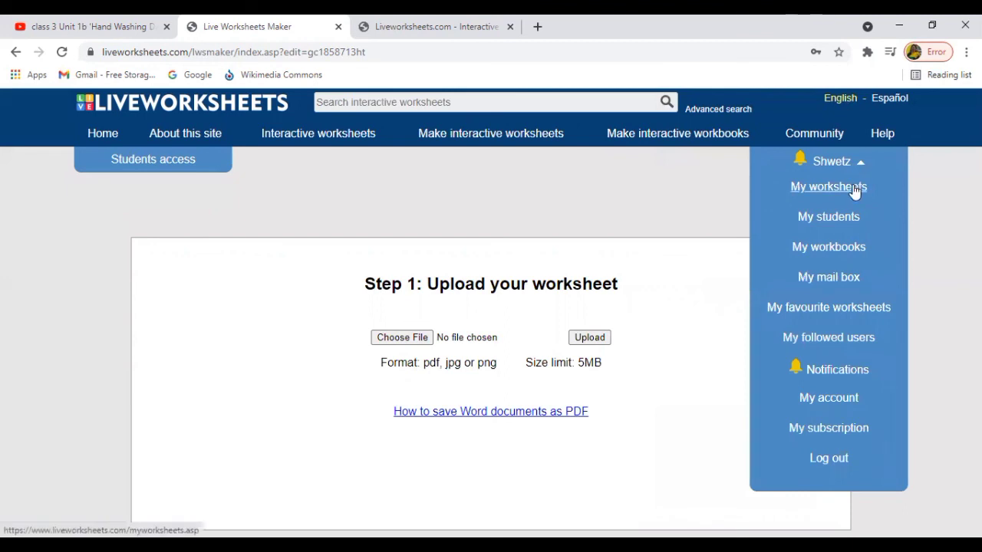
click(854, 191)
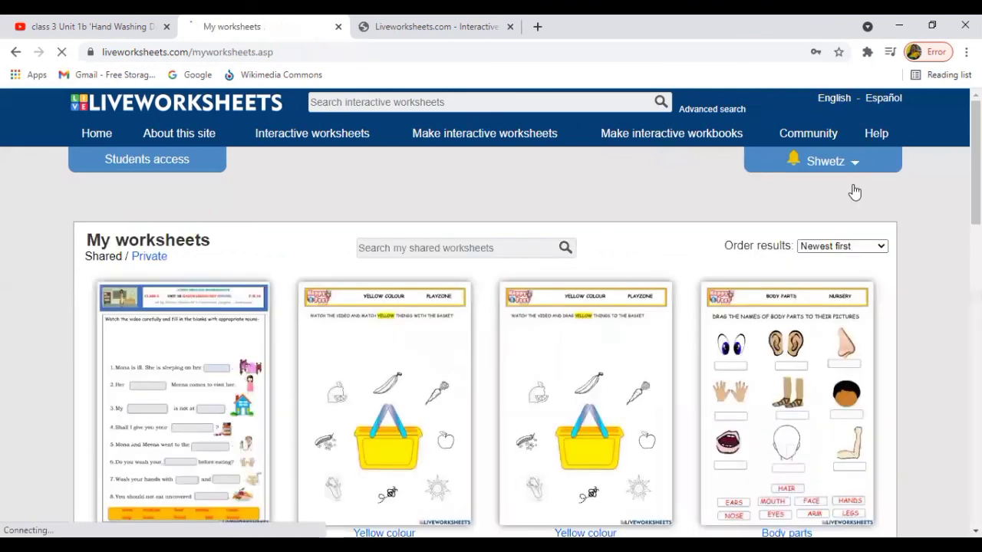